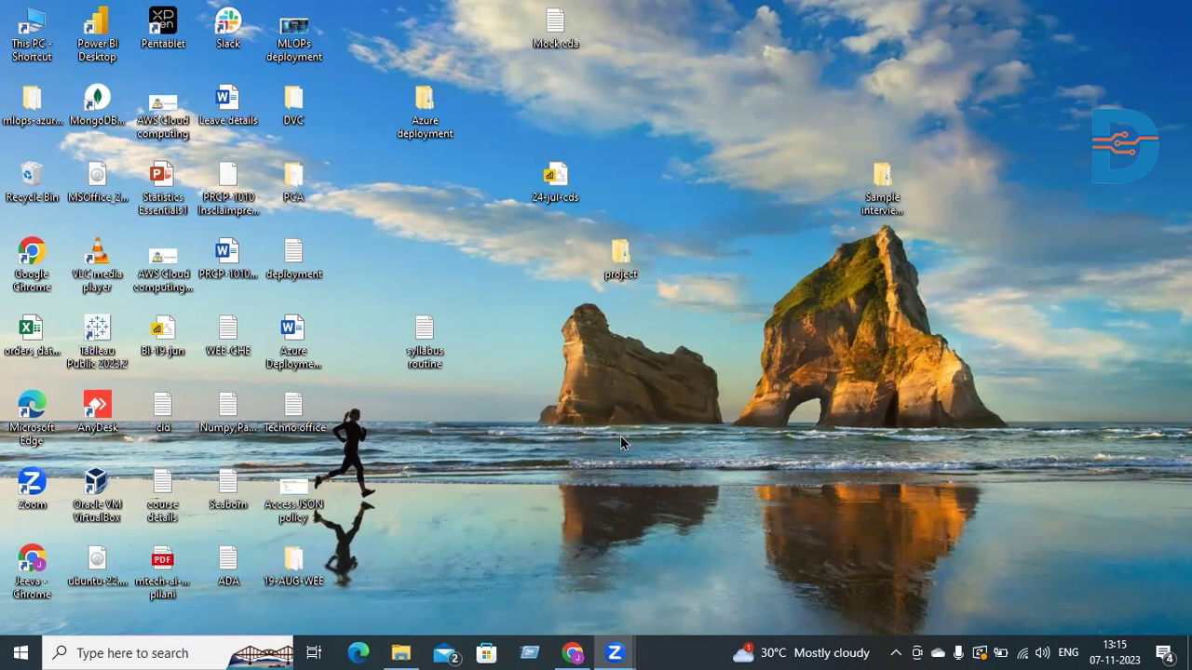
- Switch to Chrome, search the AWS console for "iam" and open the IAM service
{"action": "left_click", "coordinate": [583, 649]}
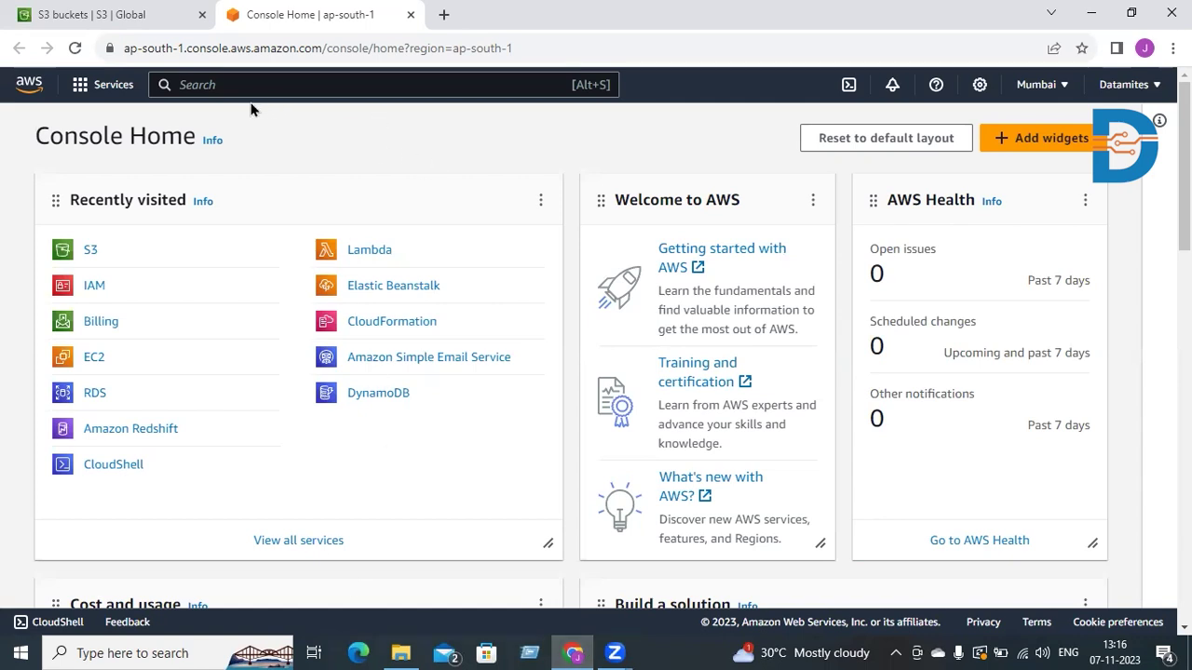
{"action": "left_click", "coordinate": [206, 82]}
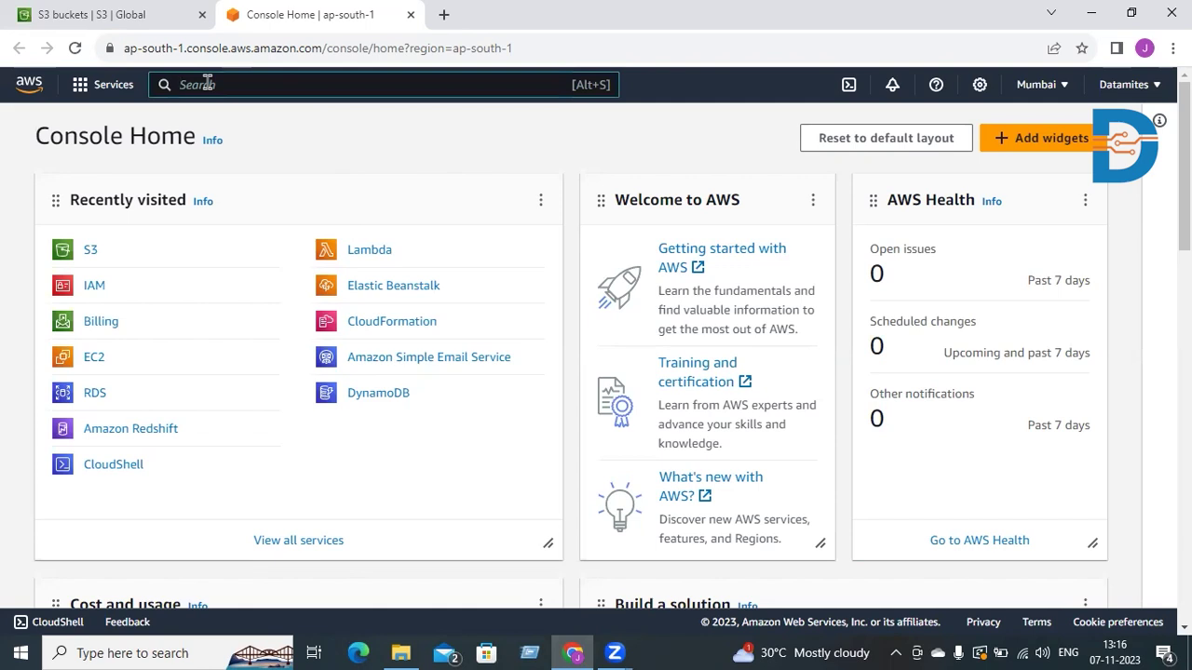
{"action": "type", "text": "iam"}
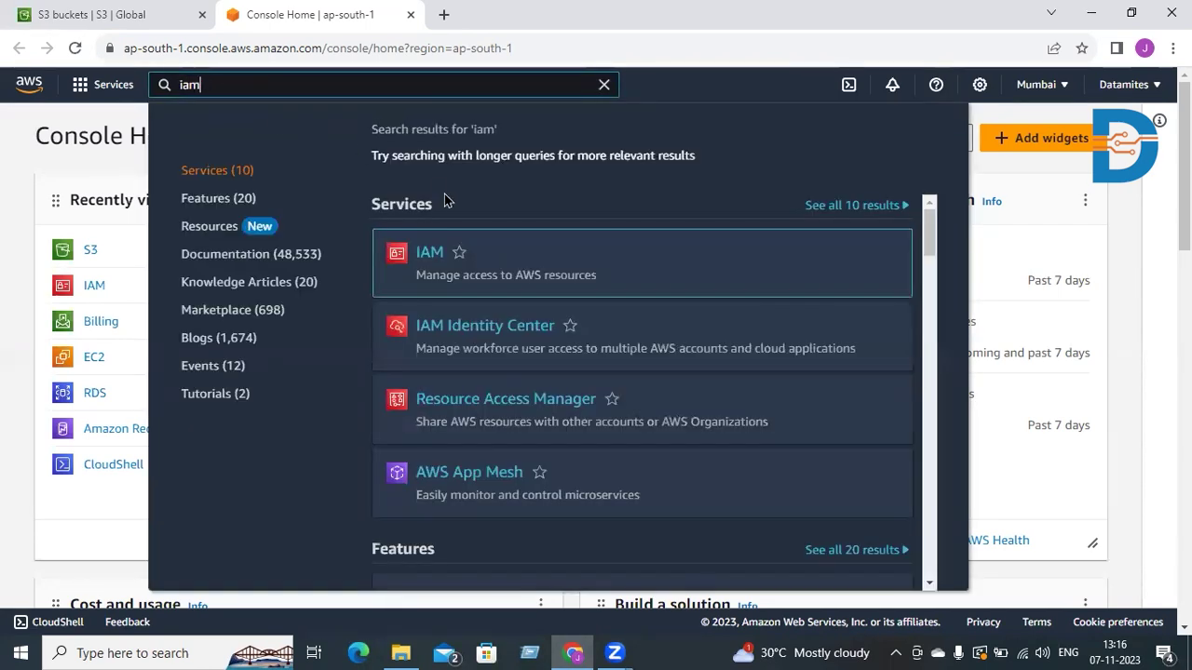
{"action": "mouse_move", "coordinate": [429, 266]}
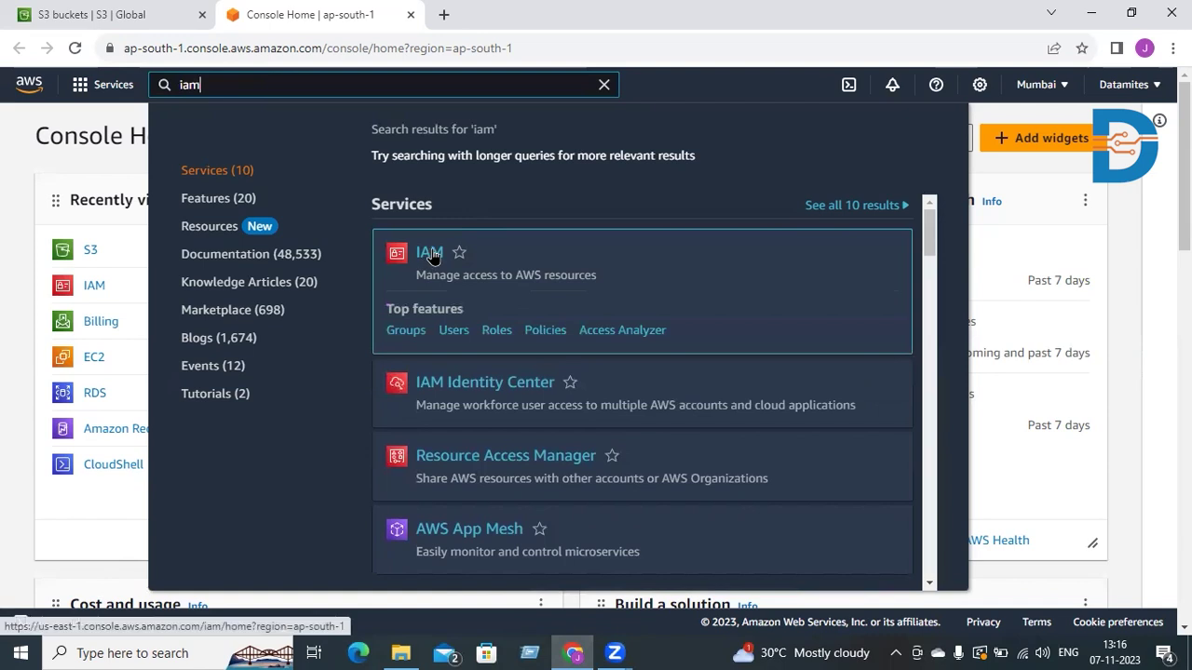
{"action": "left_click", "coordinate": [429, 253]}
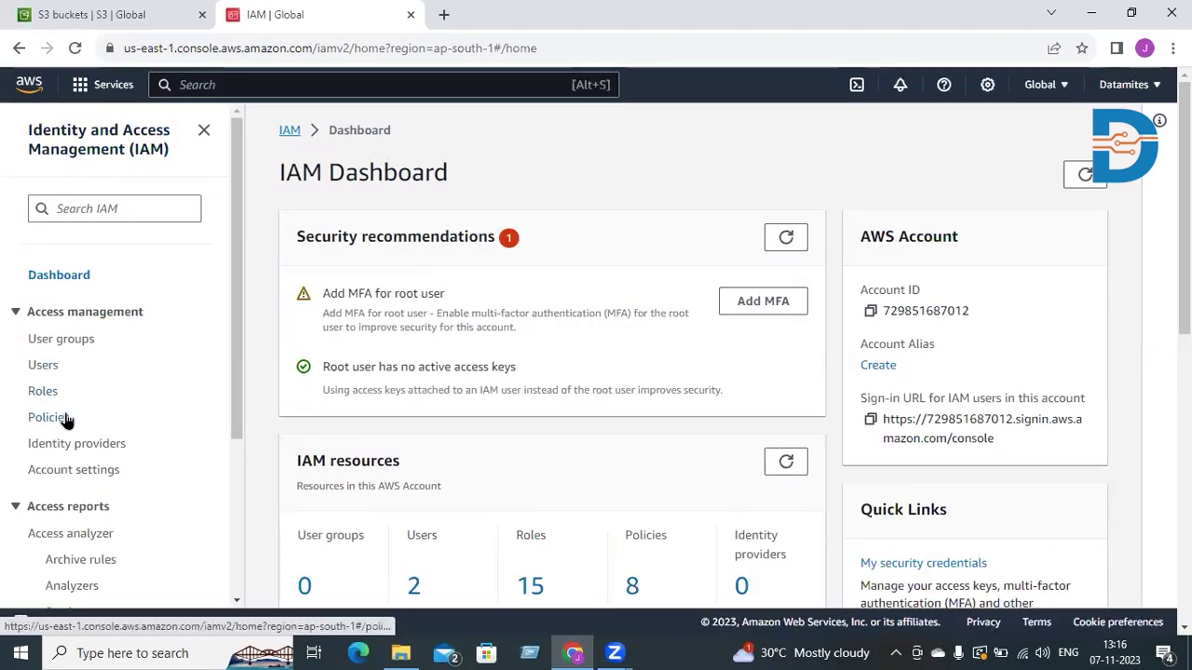
- Open the IAM policies list and start creating a new policy in the JSON policy editor
{"action": "scroll", "coordinate": [65, 419], "scroll_direction": "down", "scroll_amount": 1}
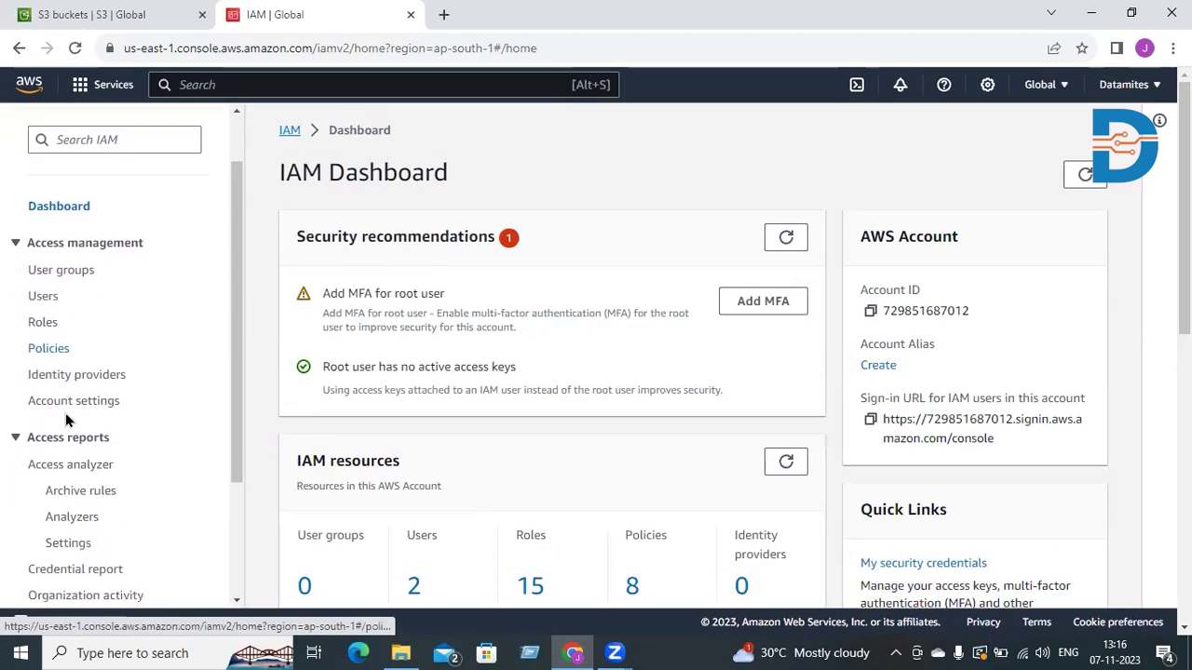
{"action": "left_click", "coordinate": [57, 353]}
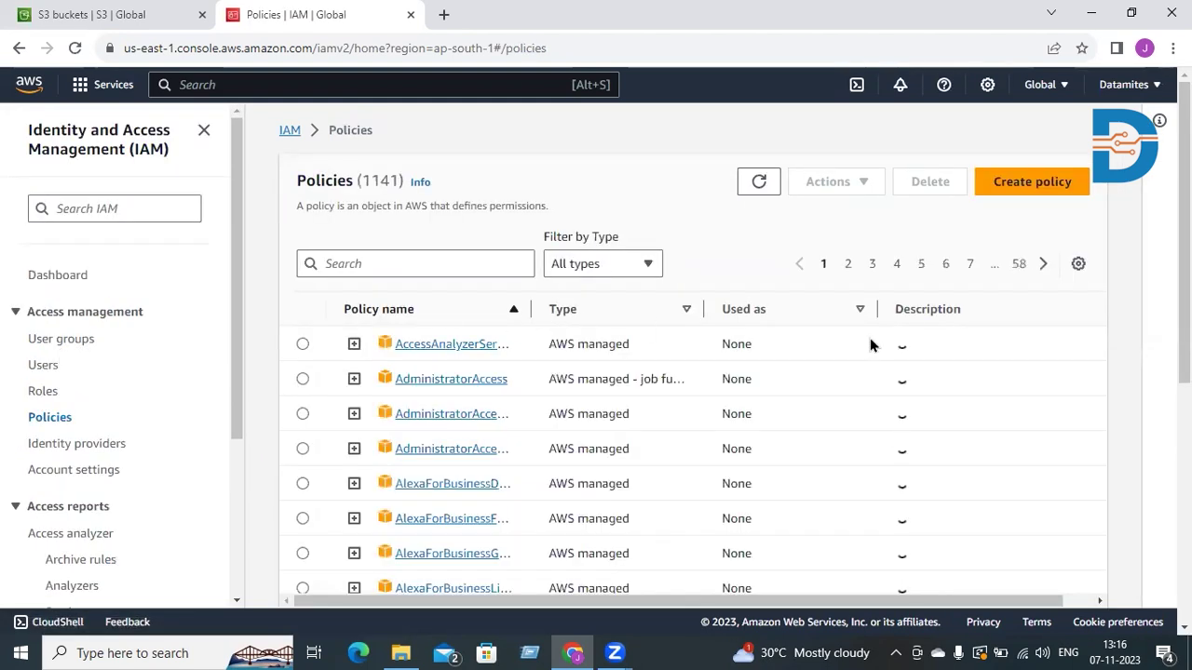
{"action": "scroll", "coordinate": [519, 390], "scroll_direction": "down", "scroll_amount": 3}
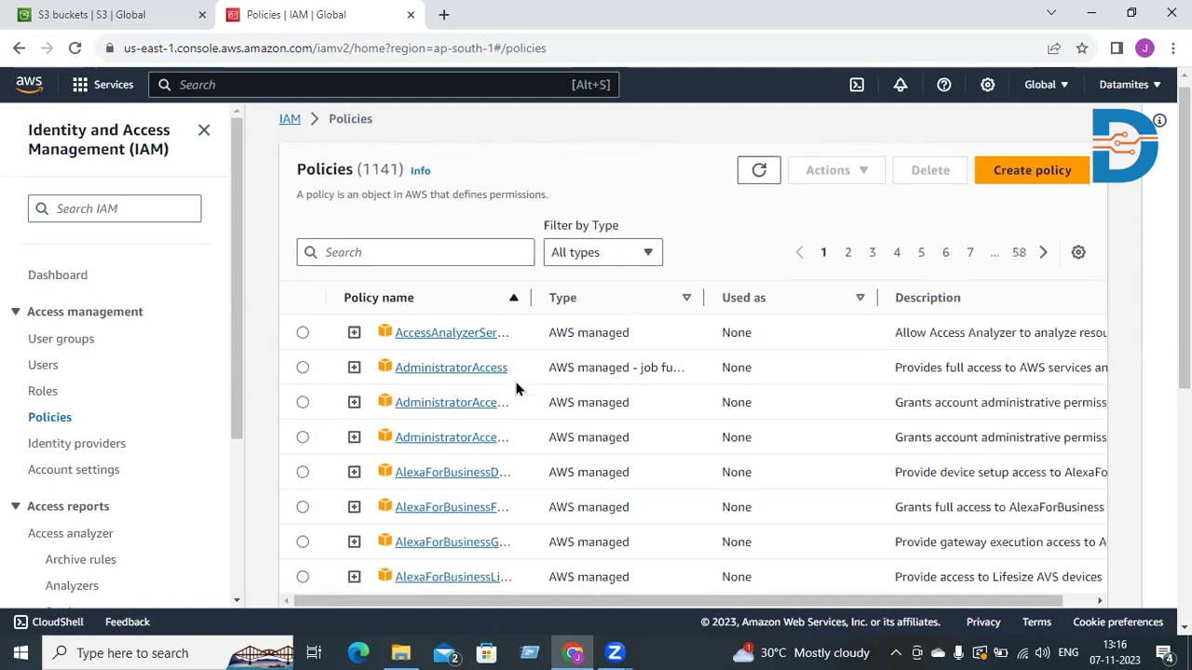
{"action": "scroll", "coordinate": [519, 389], "scroll_direction": "up", "scroll_amount": 3}
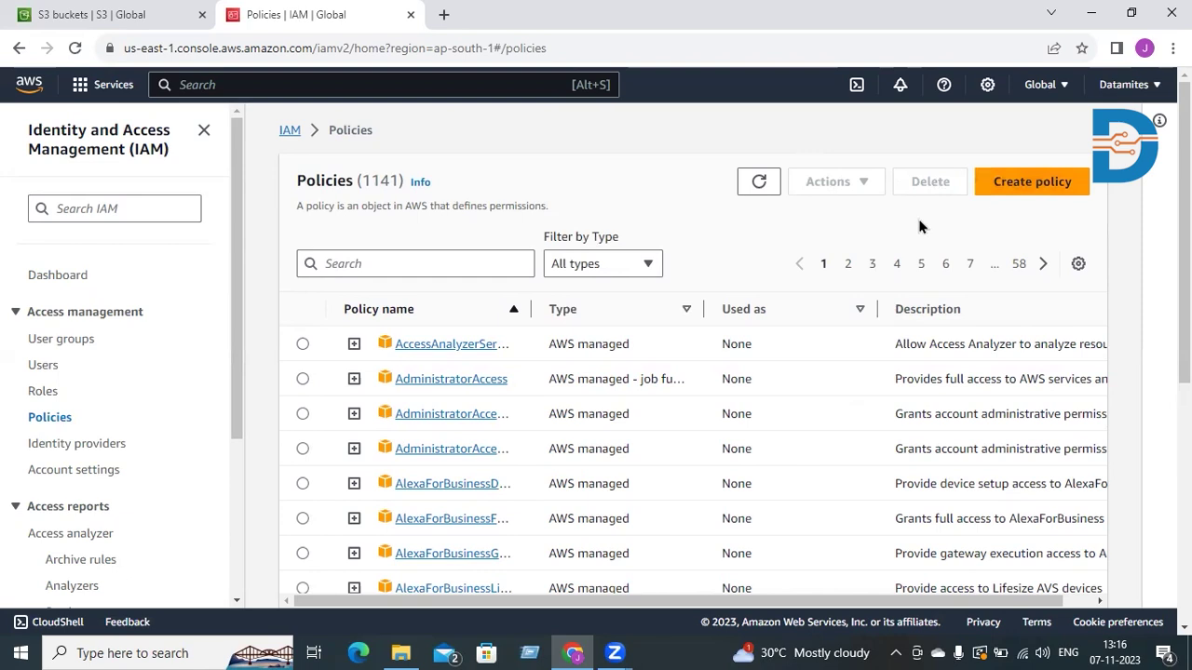
{"action": "left_click", "coordinate": [1033, 187]}
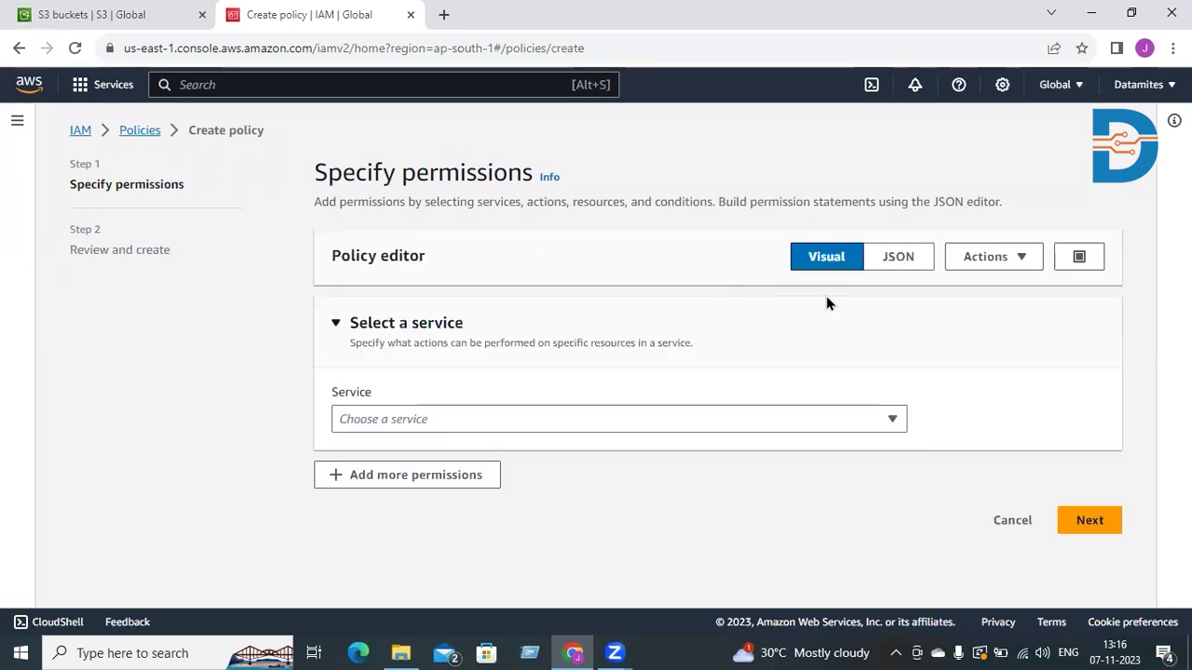
{"action": "left_click", "coordinate": [899, 261]}
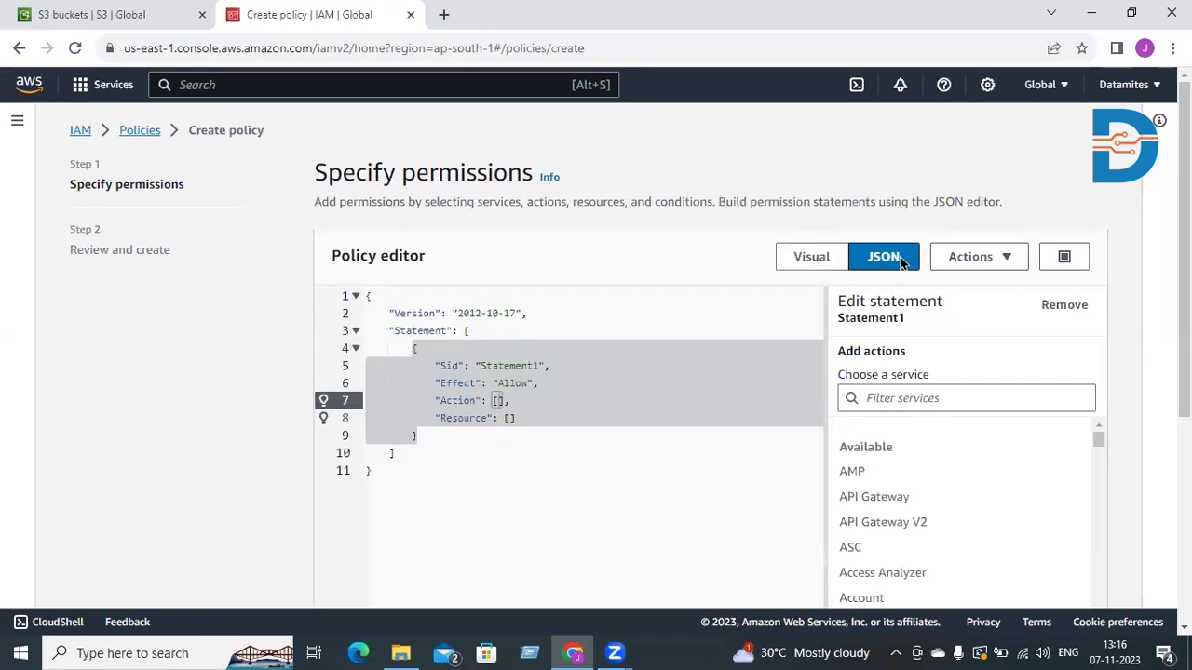
- Set the policy statement's Sid to "s3readaccess" in the JSON
{"action": "left_click", "coordinate": [436, 449]}
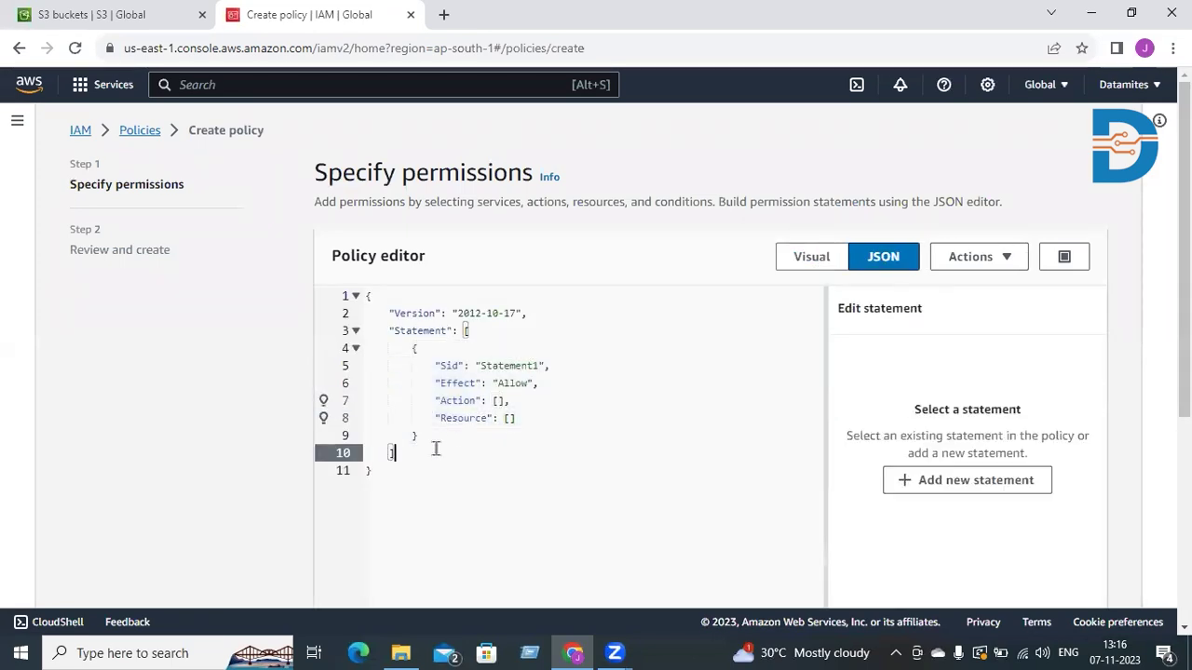
{"action": "left_click", "coordinate": [458, 314]}
{"action": "left_click_drag", "start_coordinate": [472, 314], "coordinate": [520, 314]}
{"action": "left_click", "coordinate": [546, 323]}
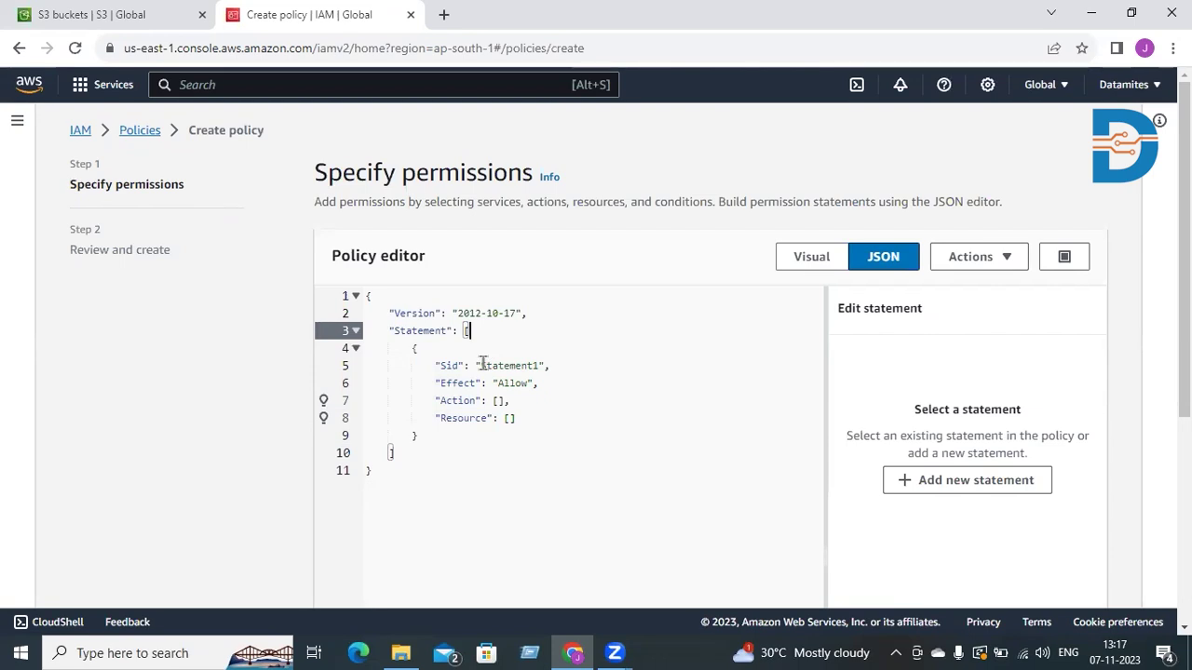
{"action": "left_click_drag", "start_coordinate": [481, 365], "coordinate": [535, 365]}
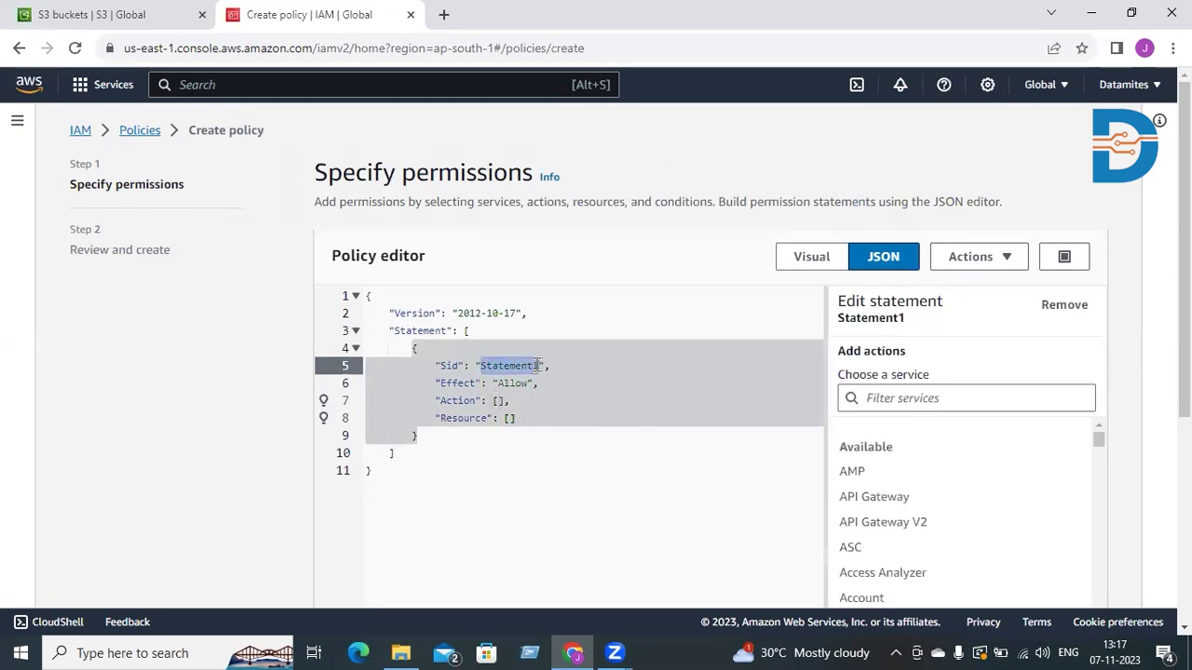
{"action": "type", "text": "s3"}
{"action": "type", "text": "reada"}
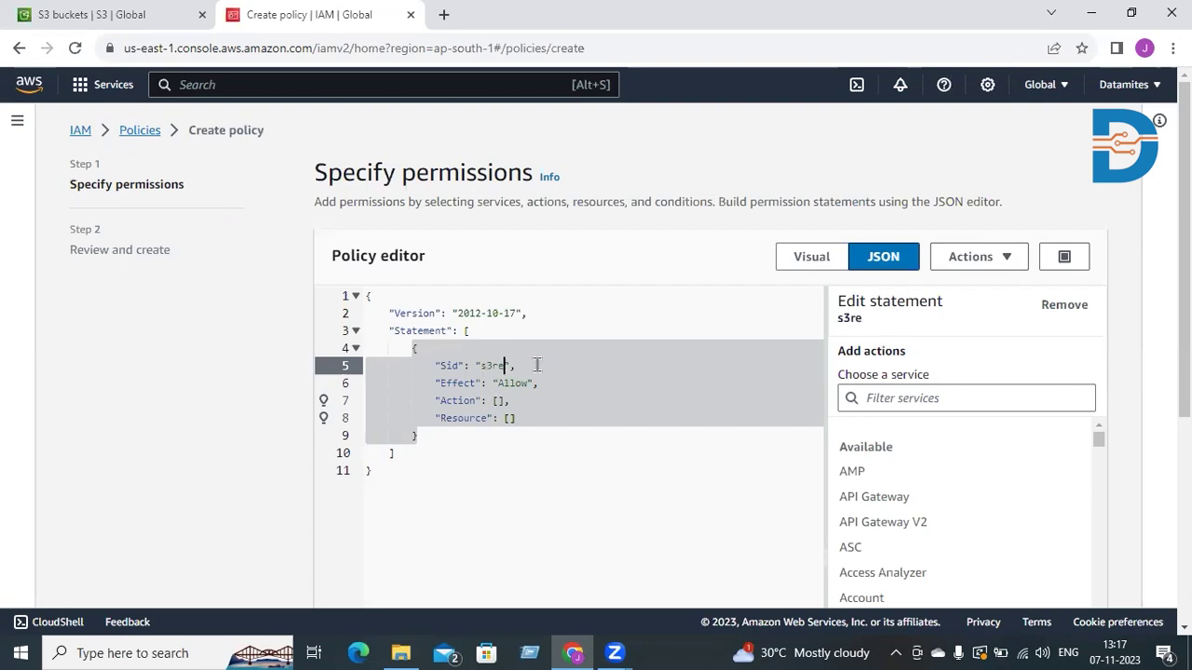
{"action": "type", "text": "ccess"}
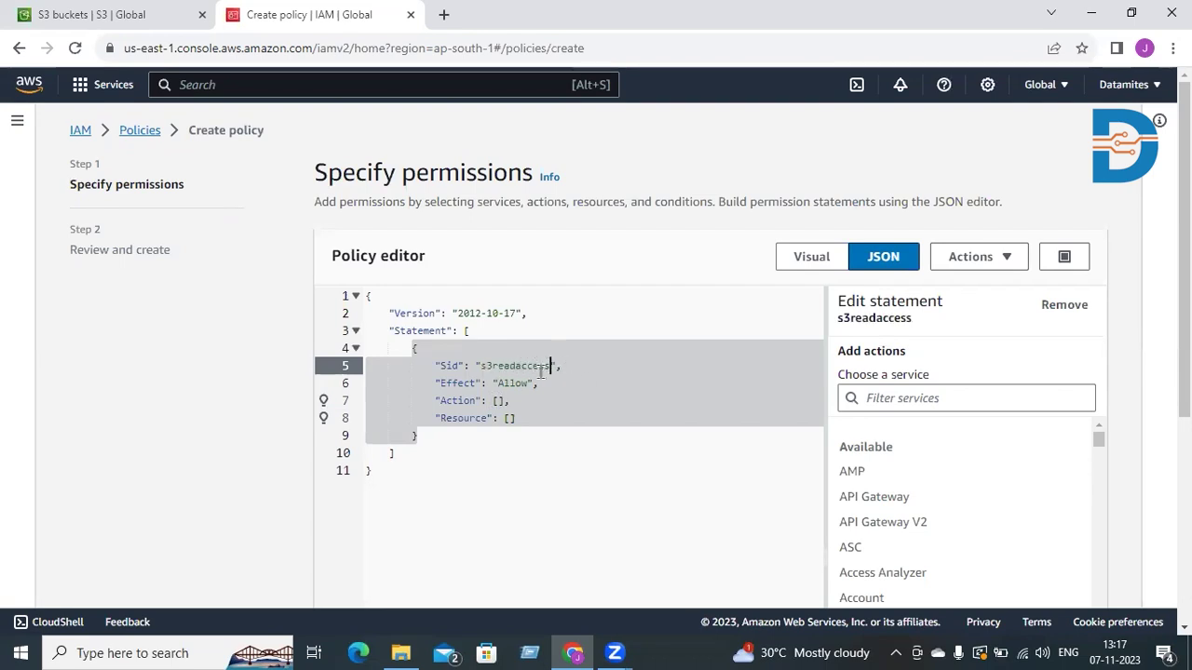
- Add "s3:GetObject" on its own line inside the statement's Action array
{"action": "scroll", "coordinate": [523, 377], "scroll_direction": "down", "scroll_amount": 1}
{"action": "left_click", "coordinate": [545, 344]}
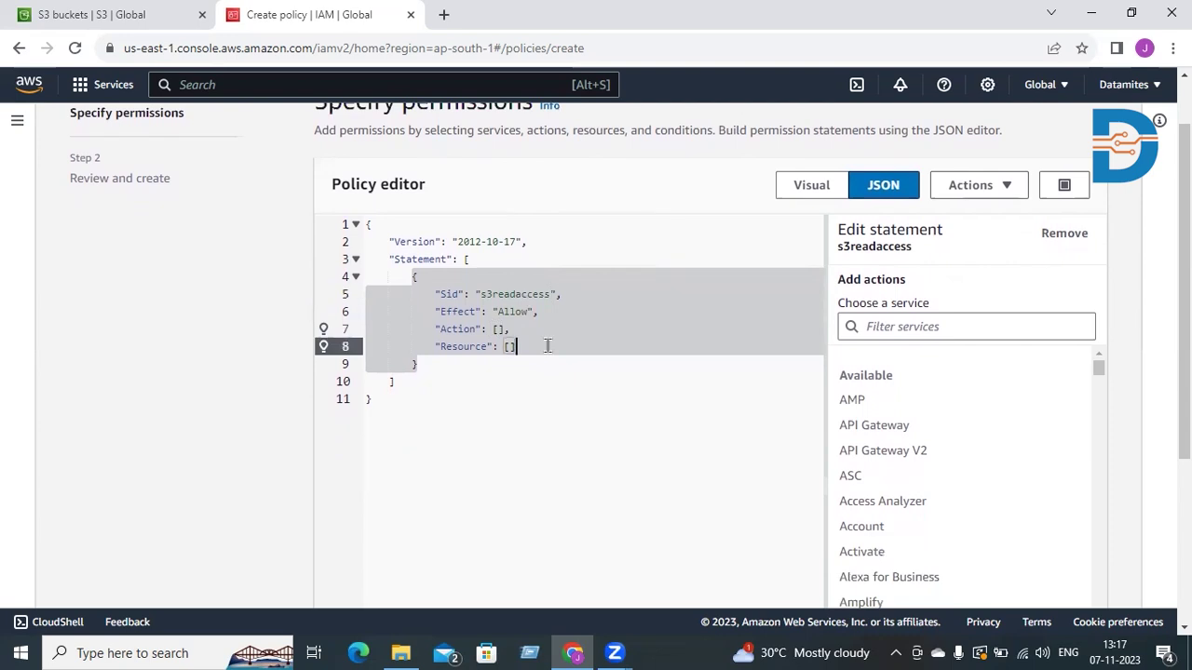
{"action": "left_click", "coordinate": [498, 329]}
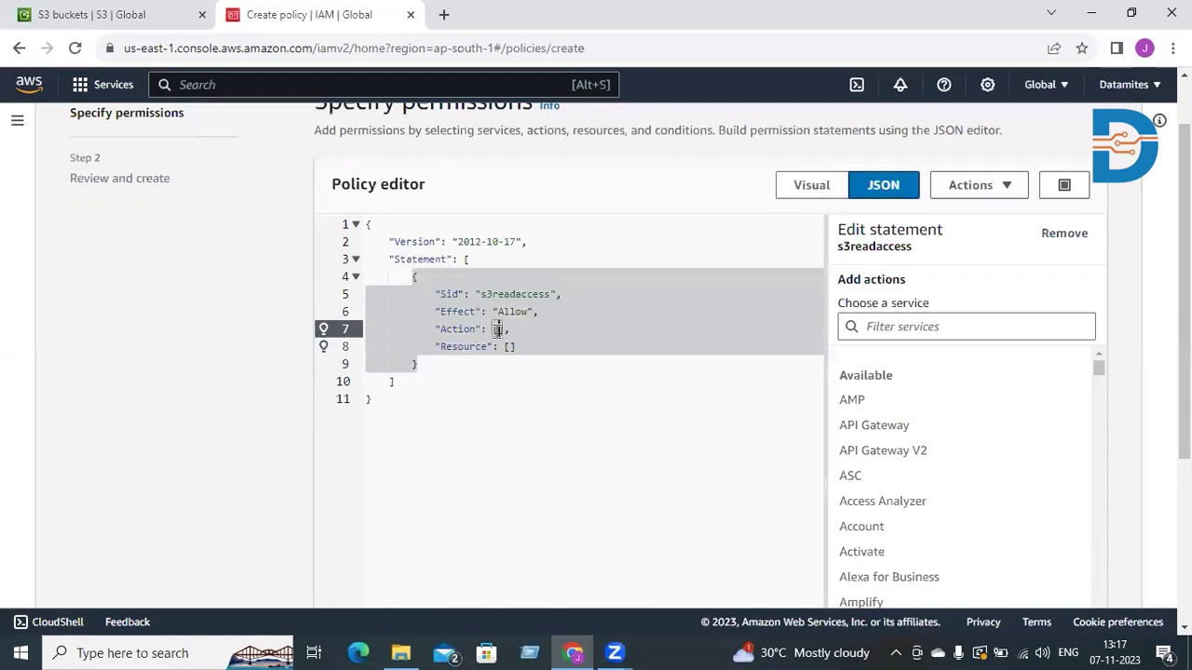
{"action": "key", "text": "Return"}
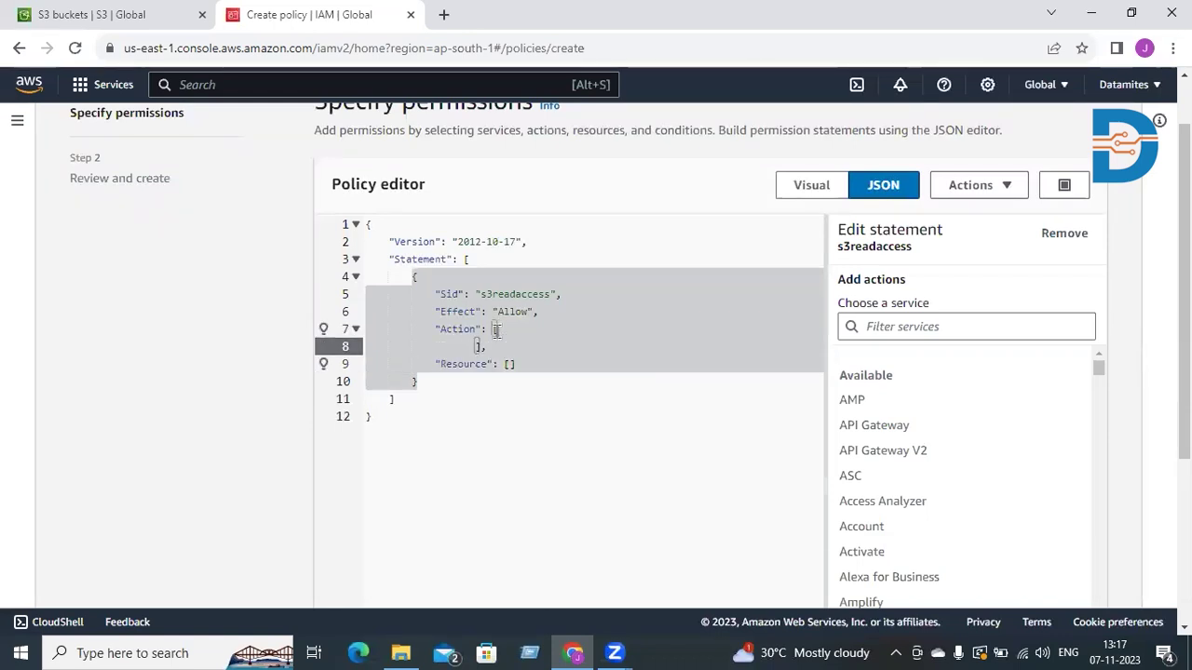
{"action": "type", "text": "\"s3:"}
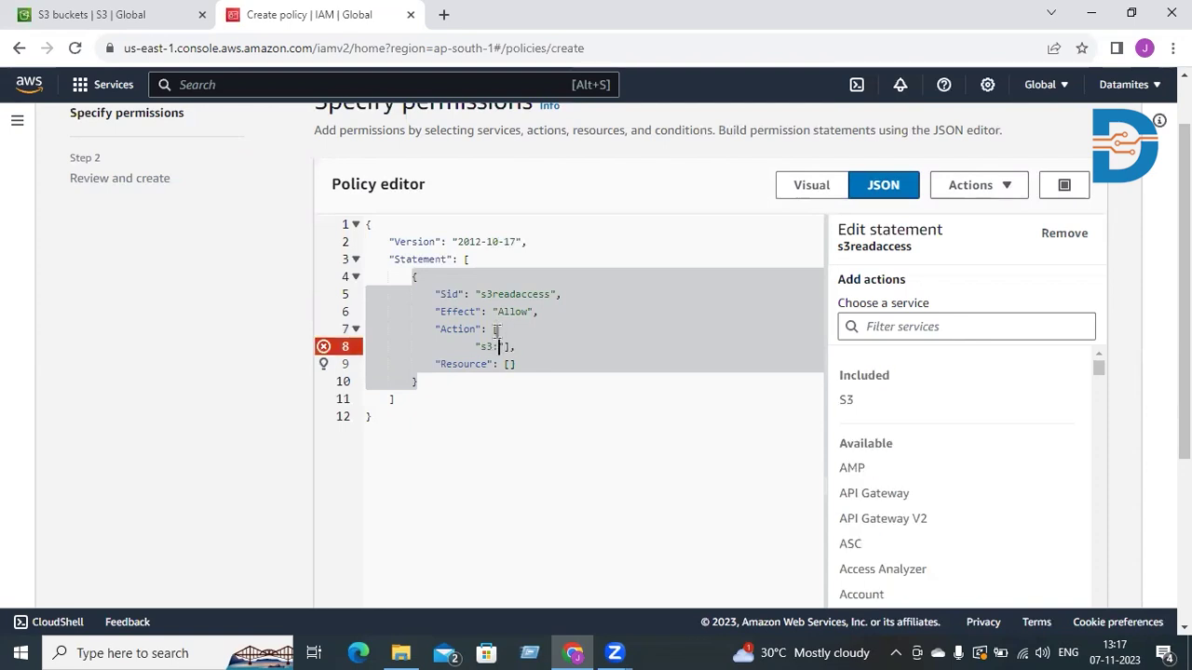
{"action": "type", "text": "GetObject"}
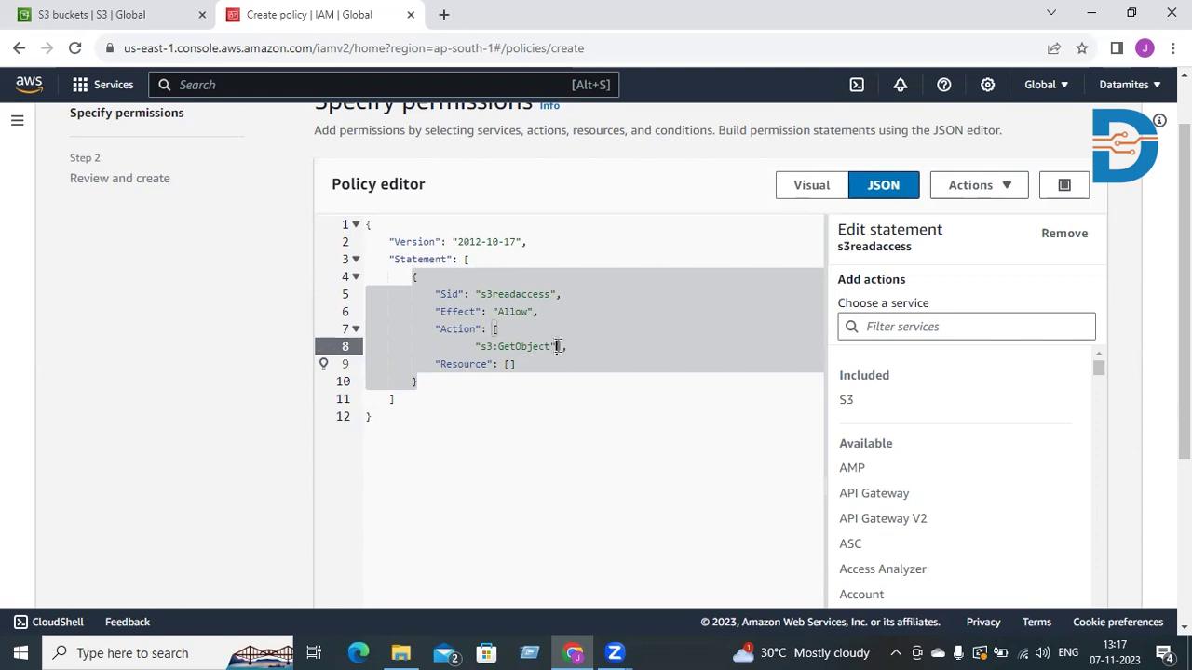
- Add "s3:ListBucket" as a second entry on a new line of the Action array, separated by a comma
{"action": "key", "text": "Return"}
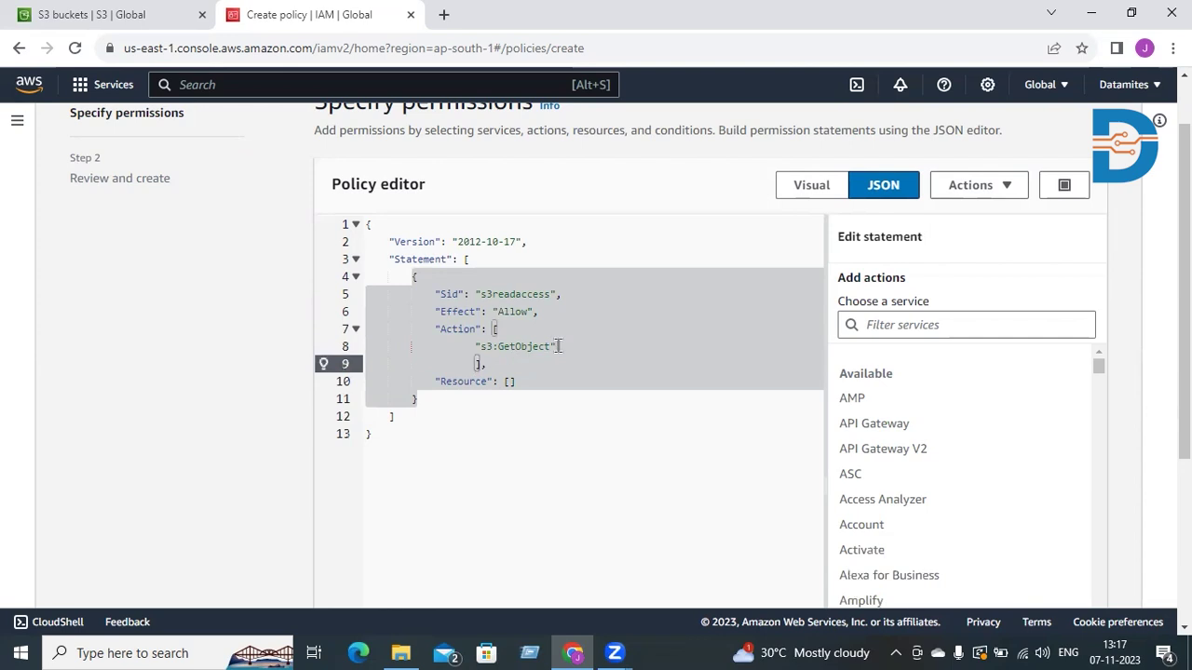
{"action": "type", "text": "\""}
{"action": "type", "text": "s3"}
{"action": "type", "text": ":"}
{"action": "type", "text": "List"}
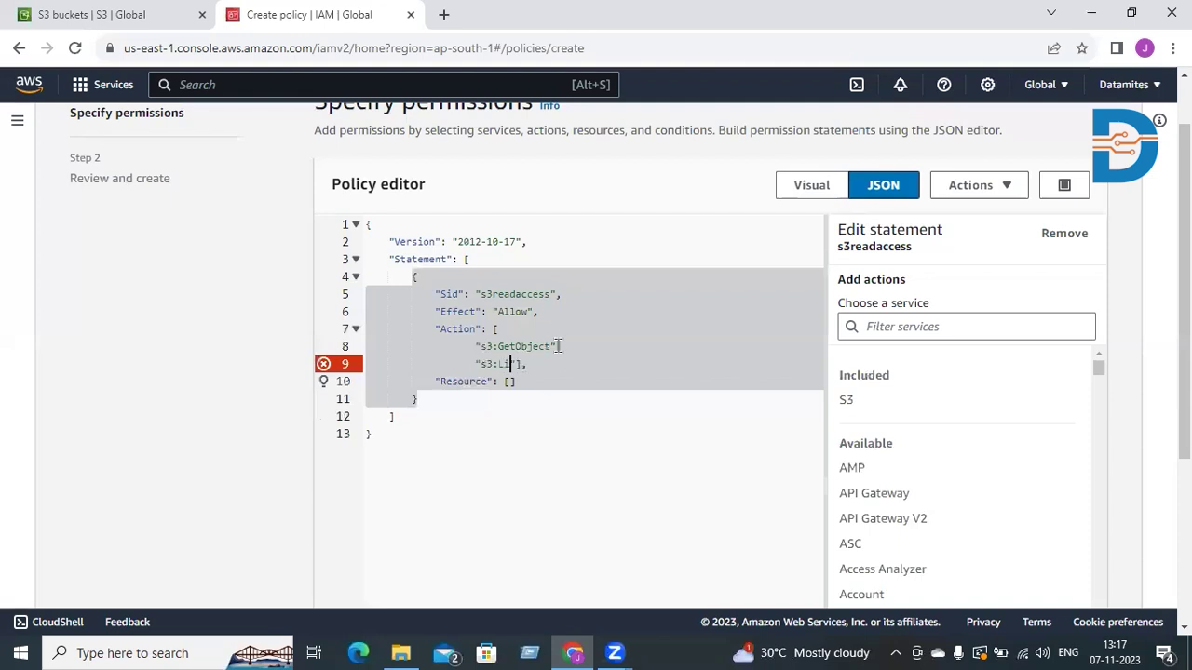
{"action": "type", "text": "Bucket"}
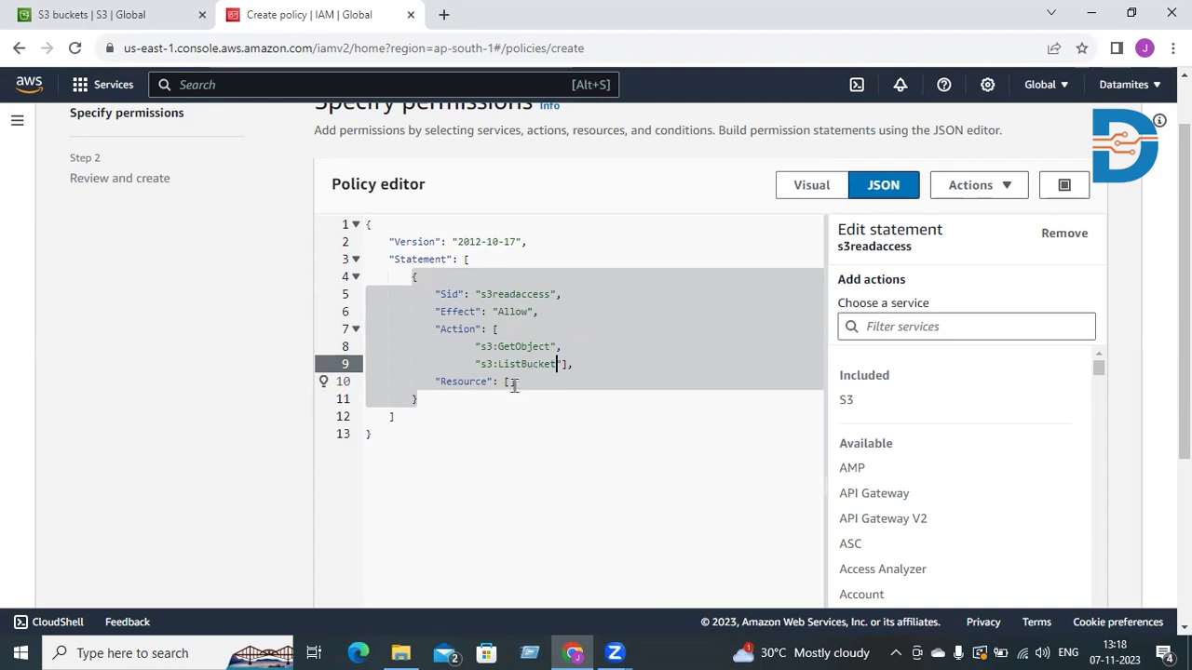
- Start a new line inside the Resource array and copy the ARN of the demobucket-datamites bucket from its S3 properties
{"action": "left_click", "coordinate": [509, 382]}
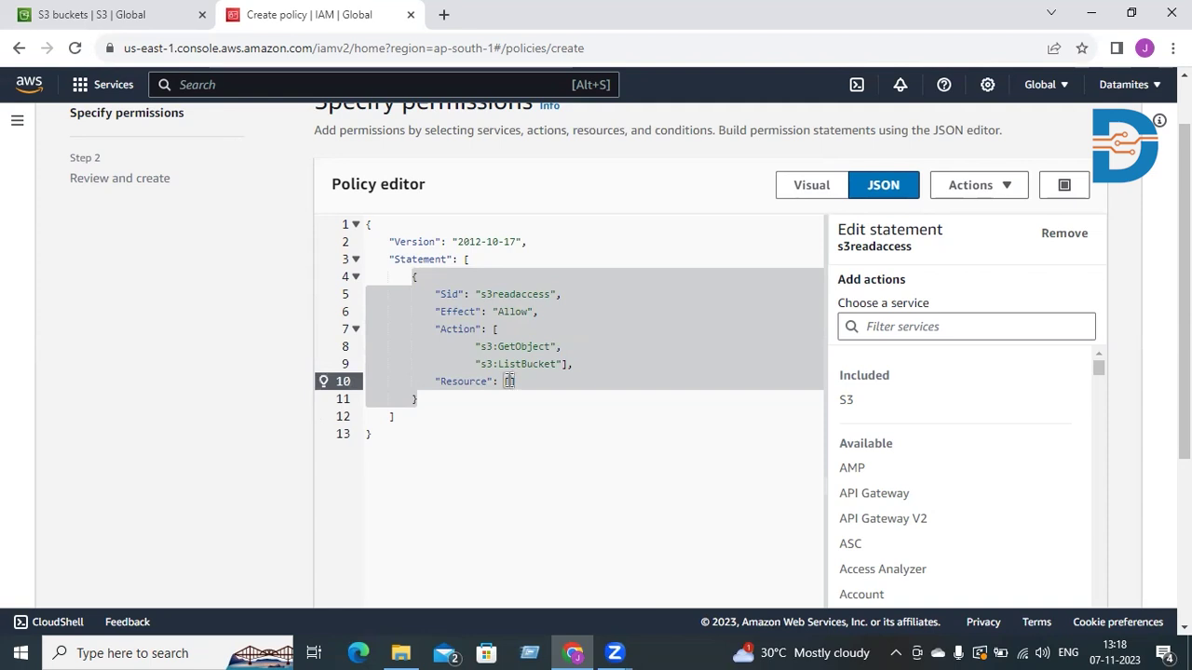
{"action": "key", "text": "Return"}
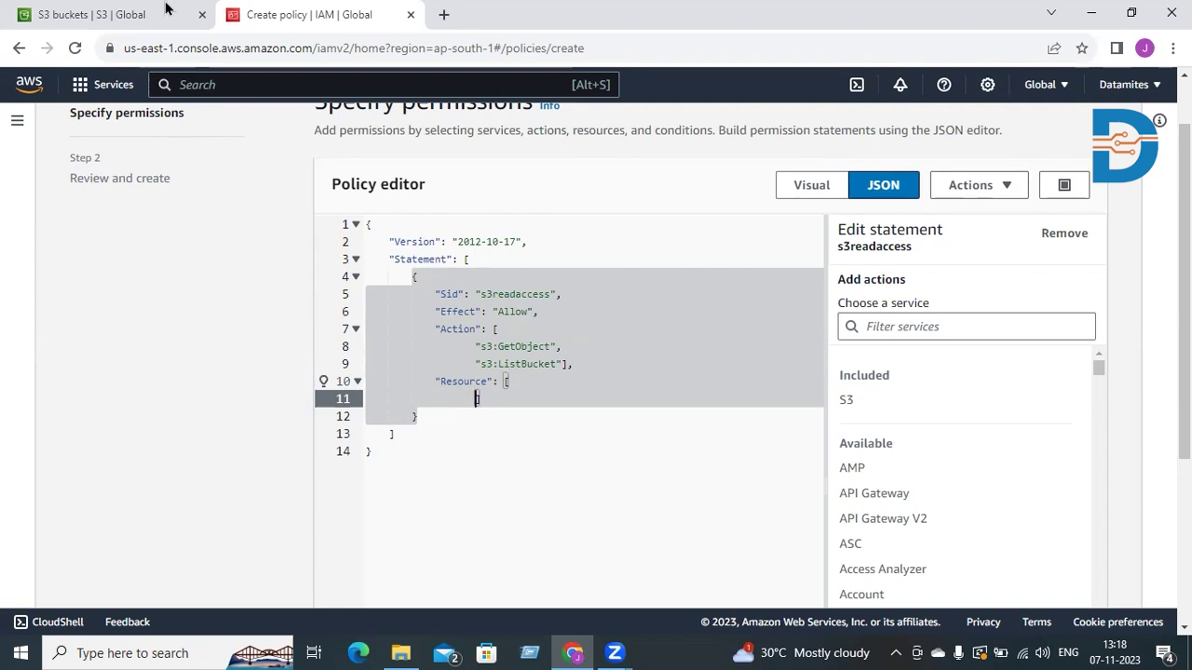
{"action": "left_click", "coordinate": [120, 9]}
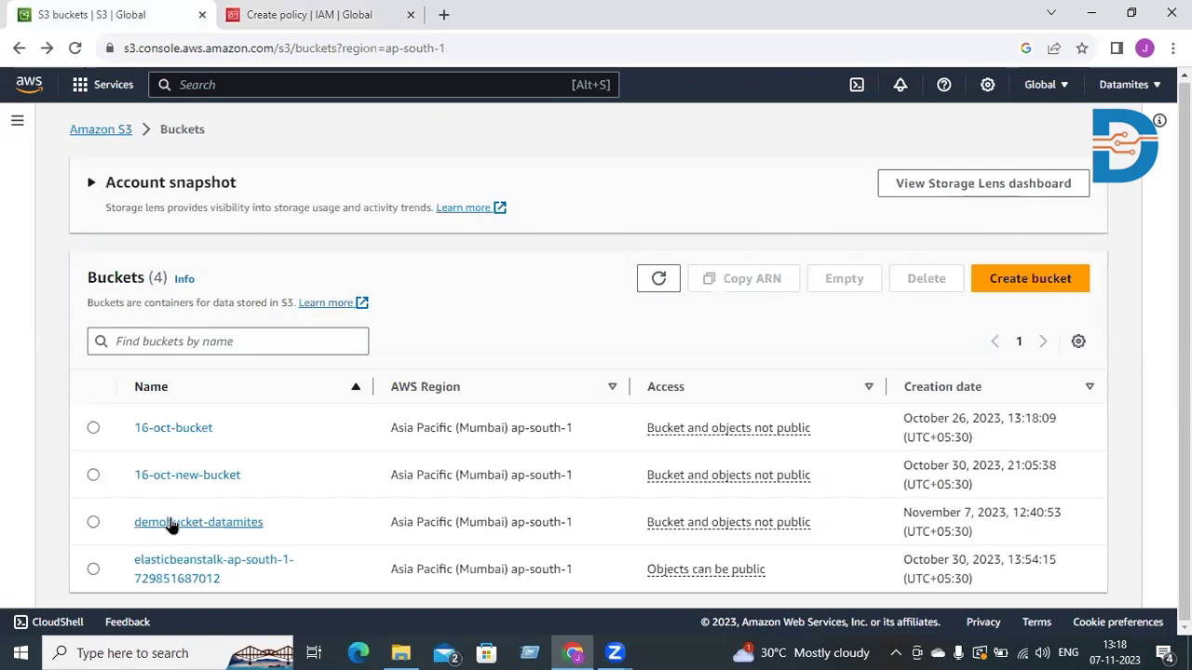
{"action": "left_click", "coordinate": [225, 527]}
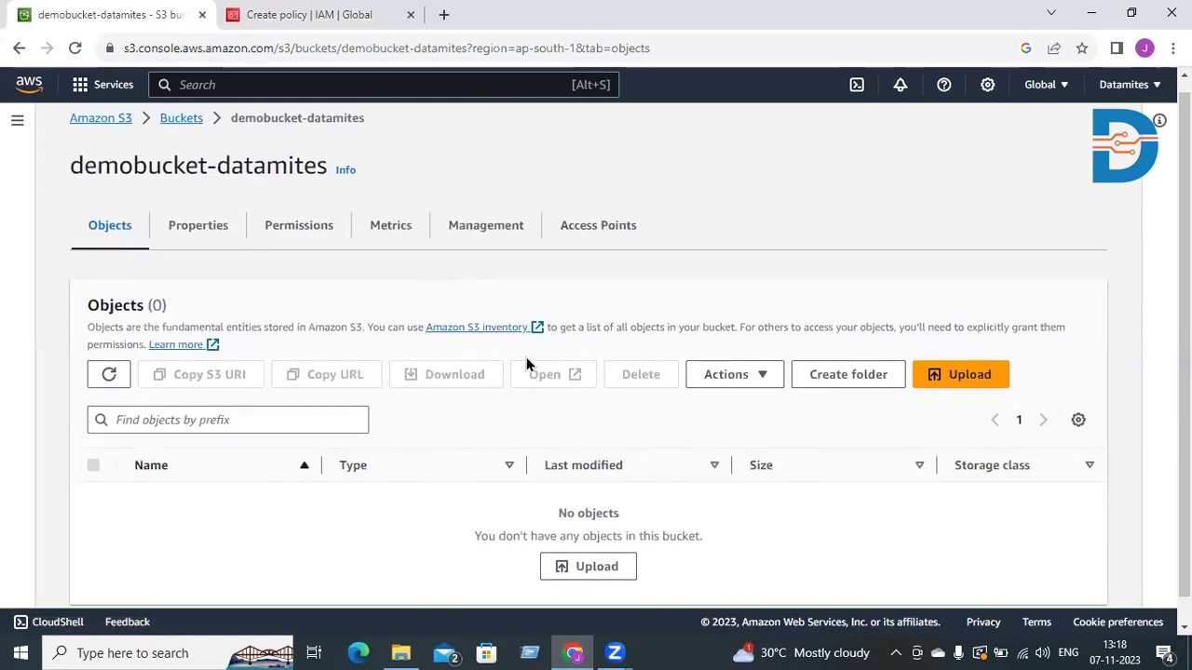
{"action": "left_click", "coordinate": [295, 241]}
{"action": "left_click", "coordinate": [203, 241]}
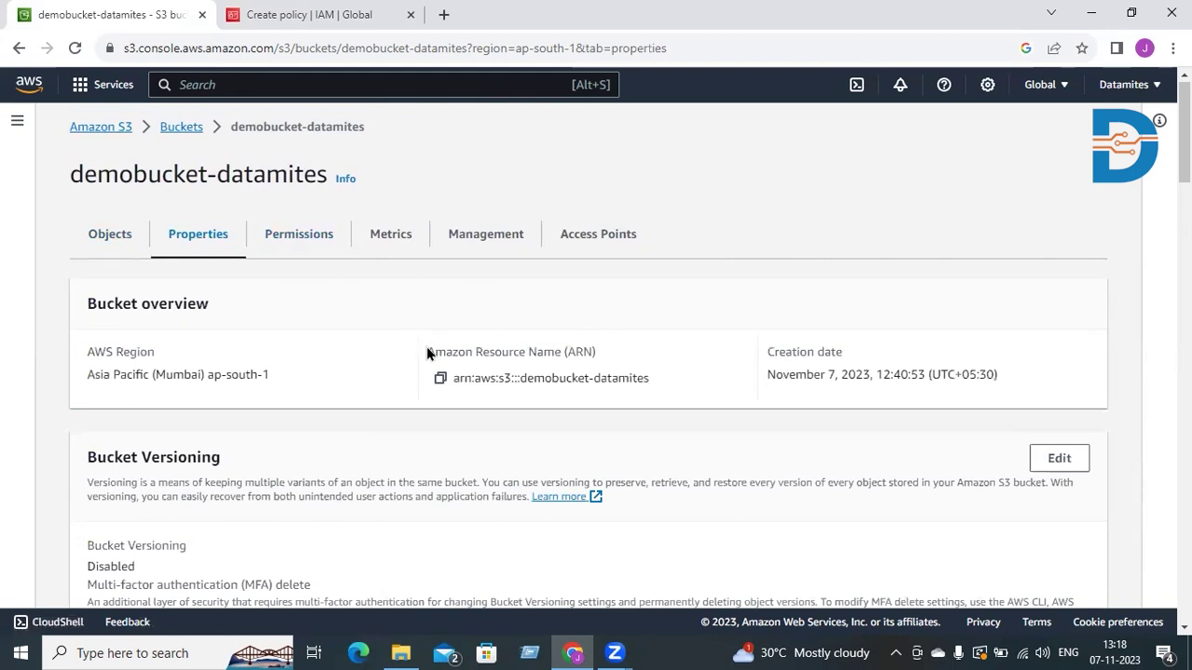
{"action": "left_click_drag", "start_coordinate": [434, 352], "coordinate": [609, 354]}
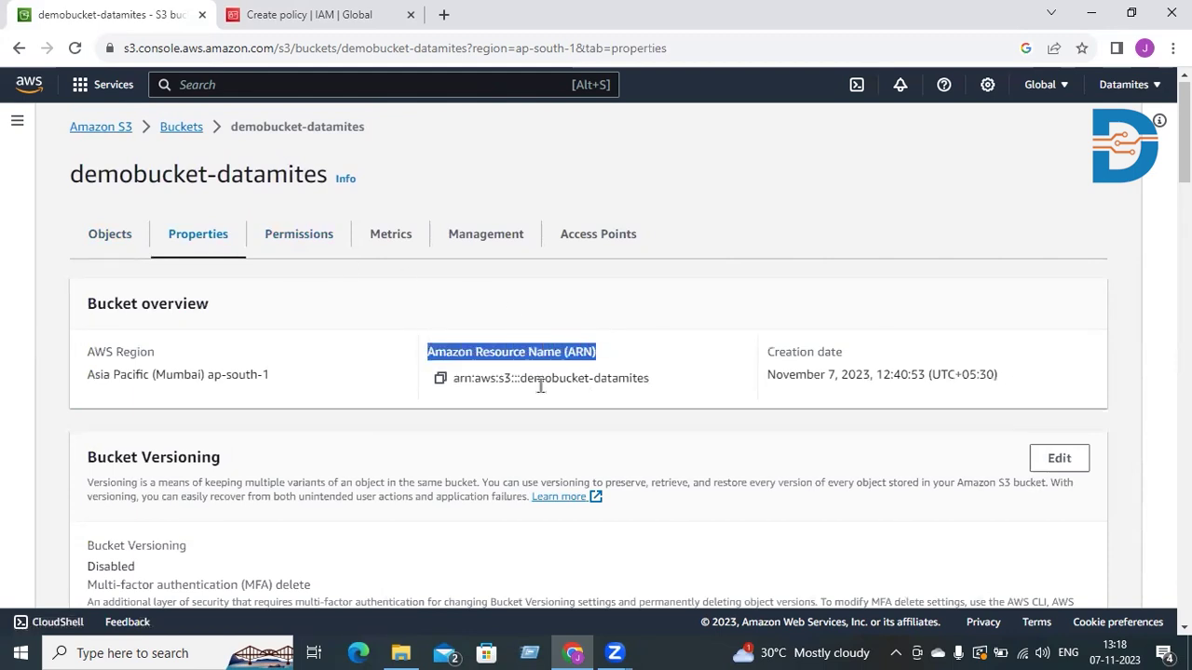
{"action": "left_click", "coordinate": [440, 382]}
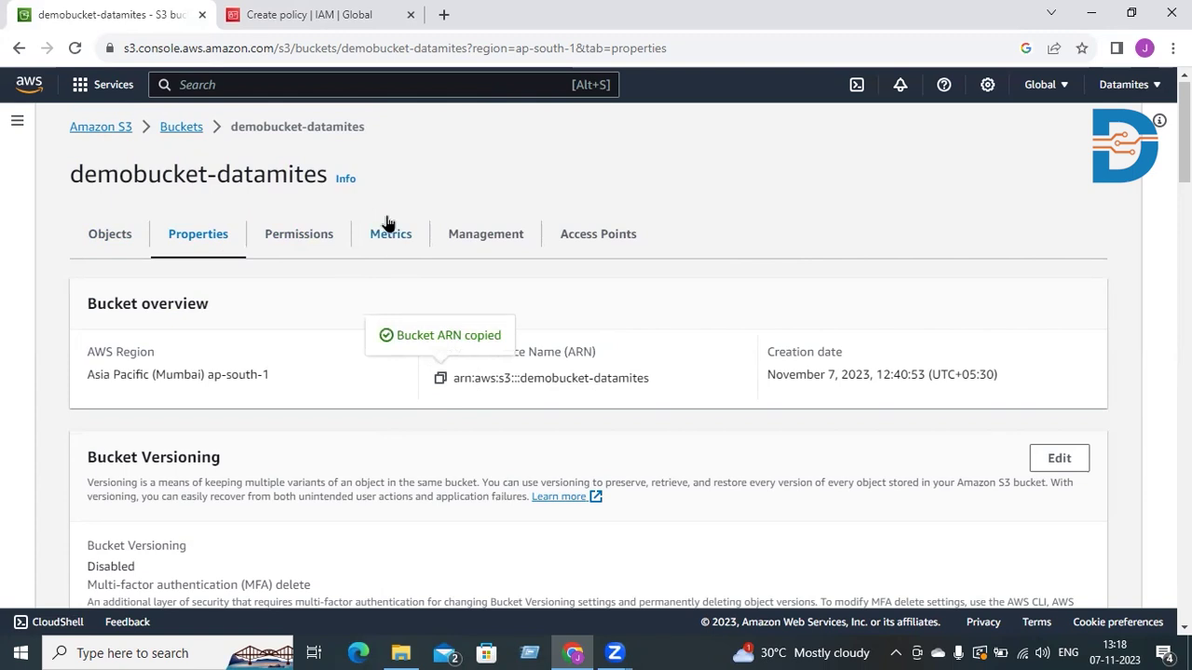
- Return to the policy editor and paste the bucket ARN "arn:aws:s3:::demobucket-datamites" in quotes into the Resource array
{"action": "left_click", "coordinate": [333, 27]}
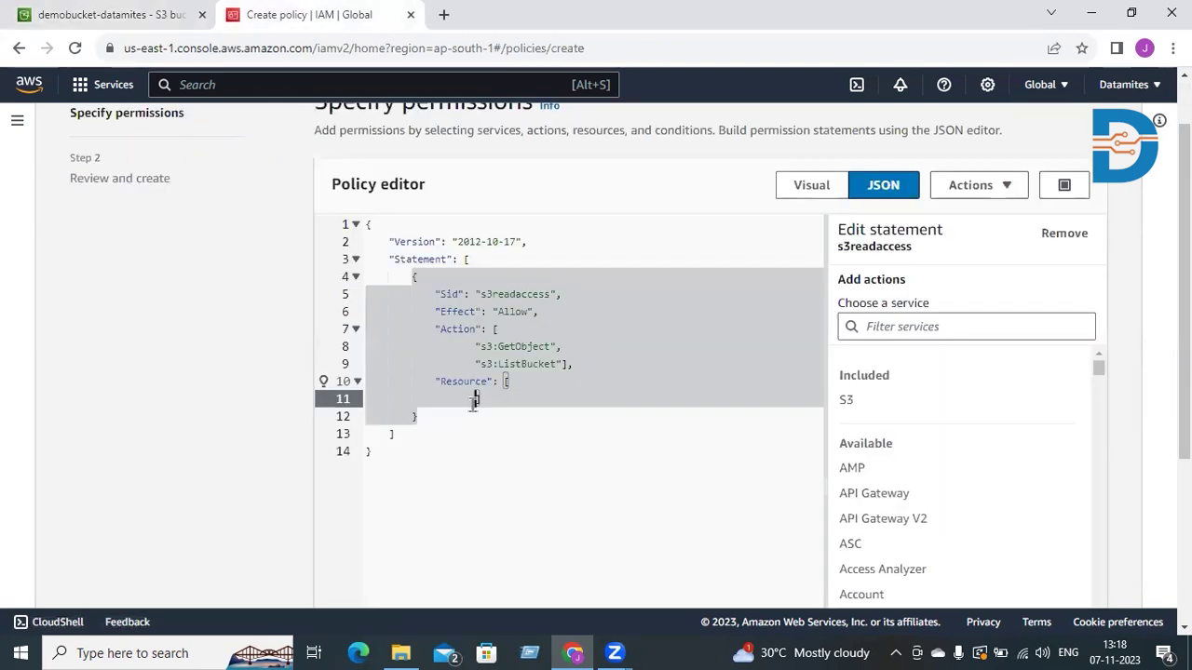
{"action": "type", "text": "\""}
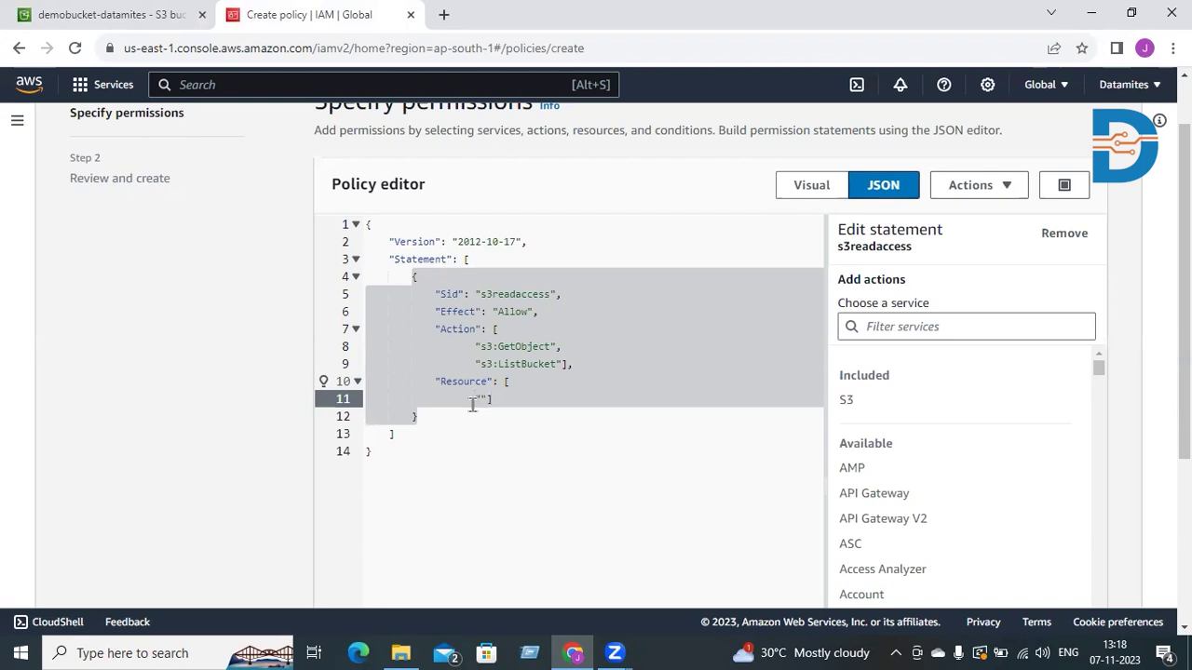
{"action": "key", "text": "ctrl+v"}
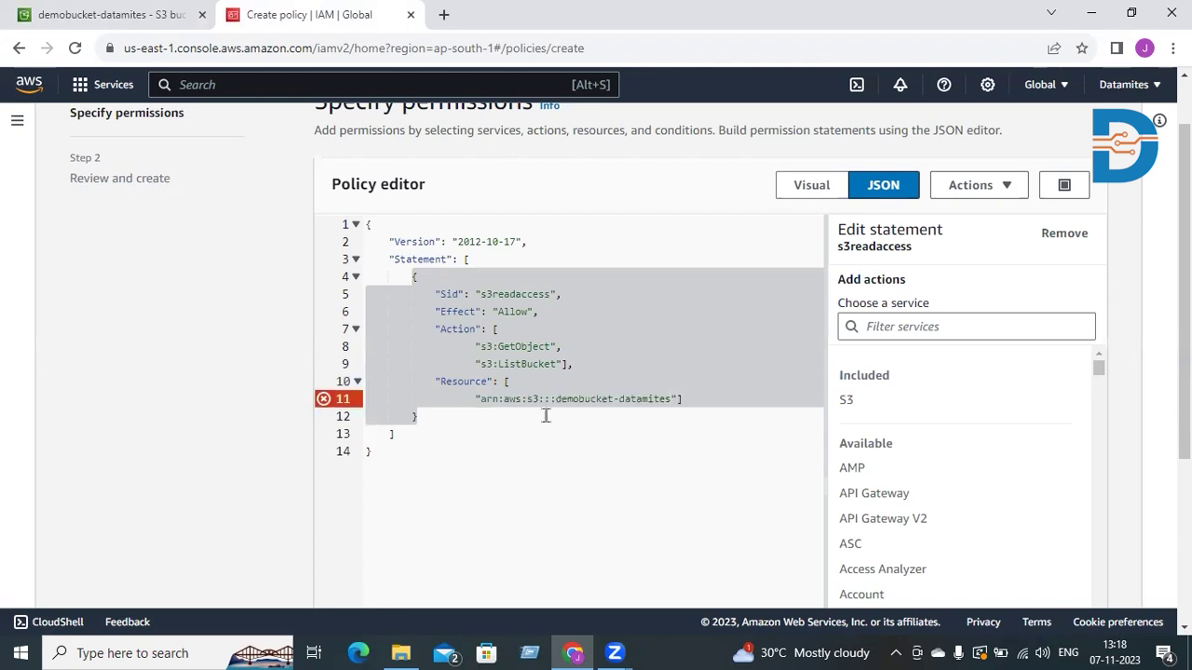
{"action": "left_click", "coordinate": [679, 398]}
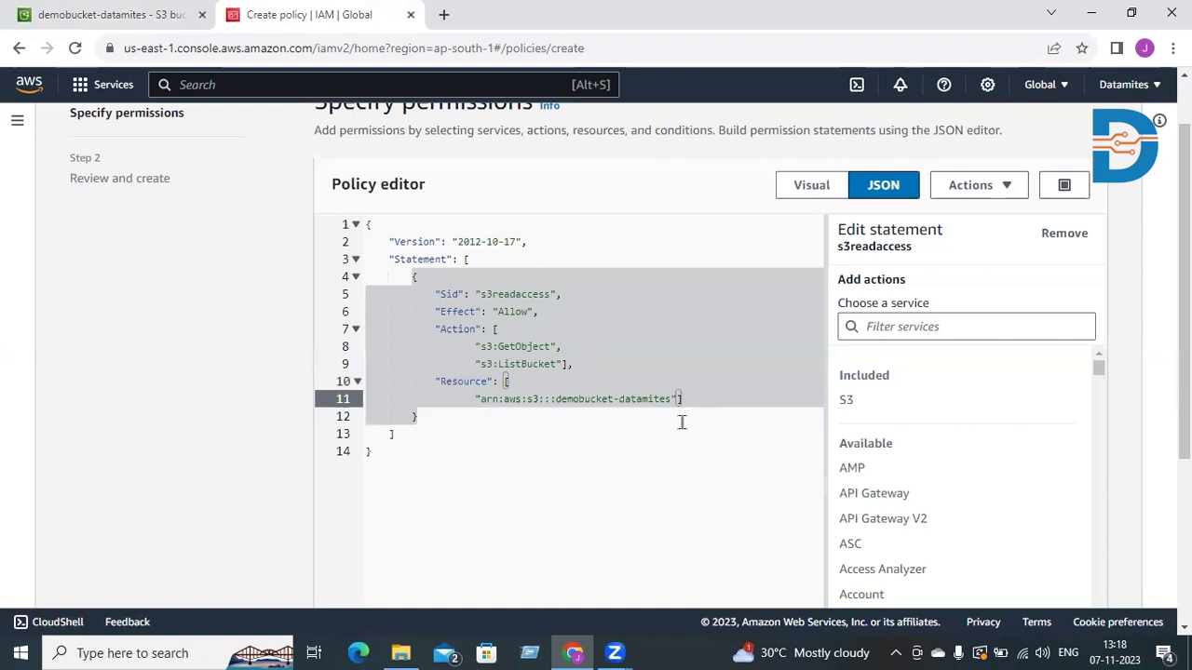
- Add "arn:aws:s3:::demobucket-datamites/*" as a second, comma-separated entry on a new line of the Resource array
{"action": "type", "text": ","}
{"action": "key", "text": "Return"}
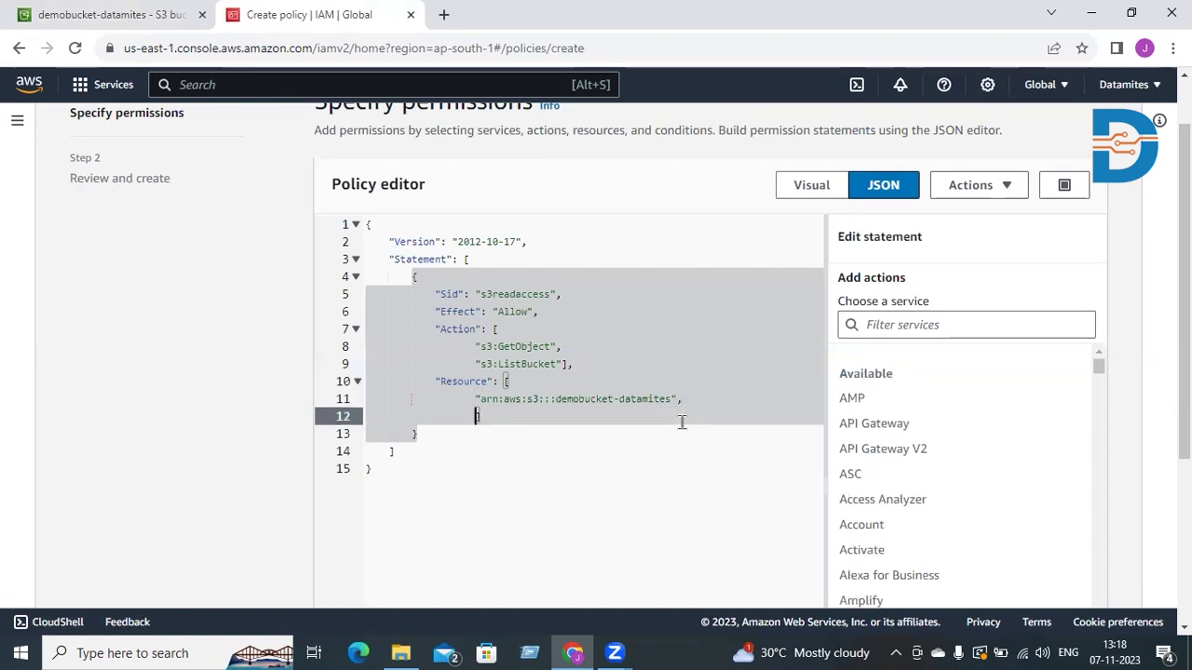
{"action": "type", "text": "\""}
{"action": "key", "text": "ctrl+v"}
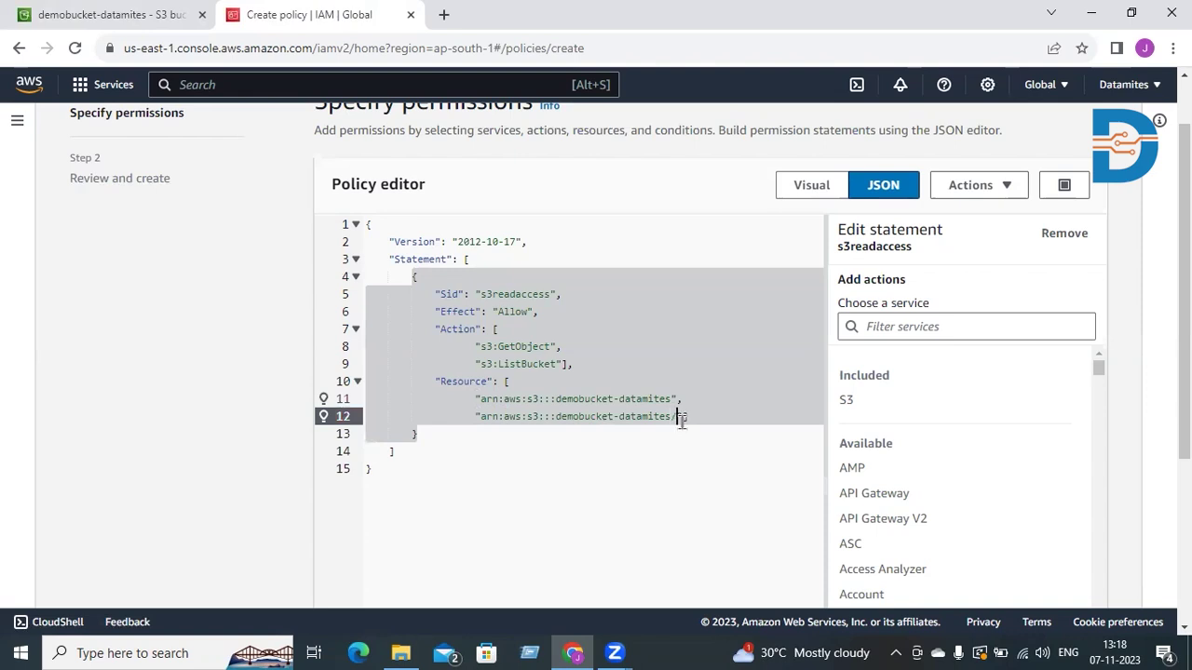
{"action": "type", "text": "*"}
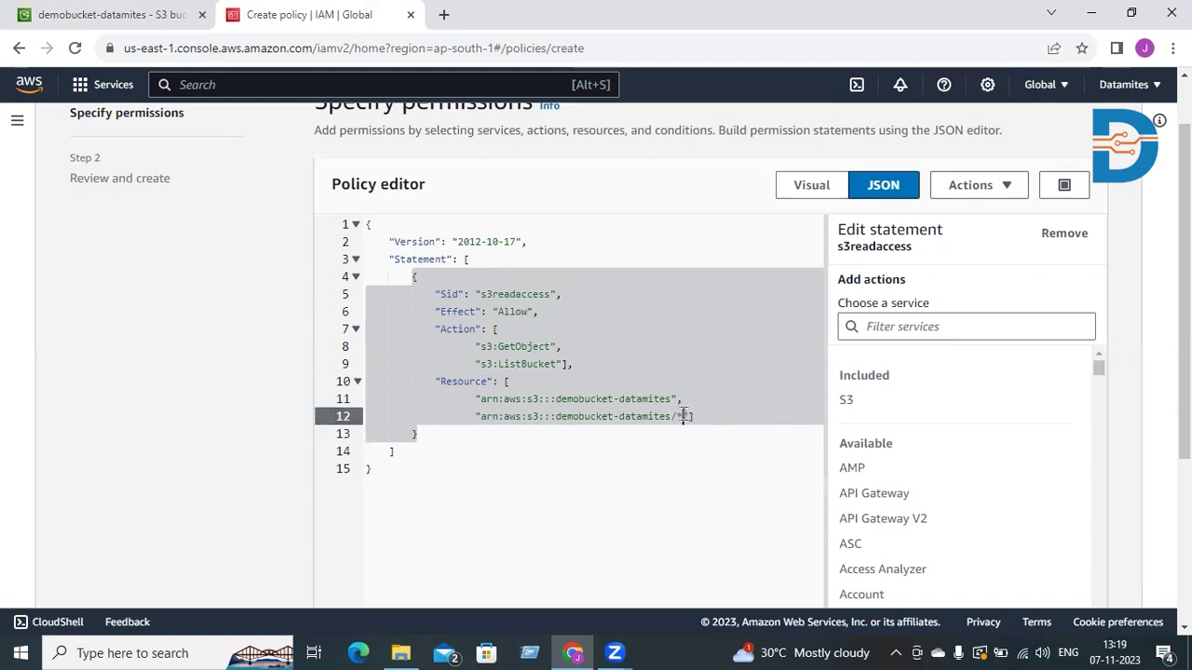
- Review the two S3 actions and the wildcard resource entry in the policy statement
{"action": "left_click", "coordinate": [480, 346]}
{"action": "left_click_drag", "start_coordinate": [480, 346], "coordinate": [570, 364]}
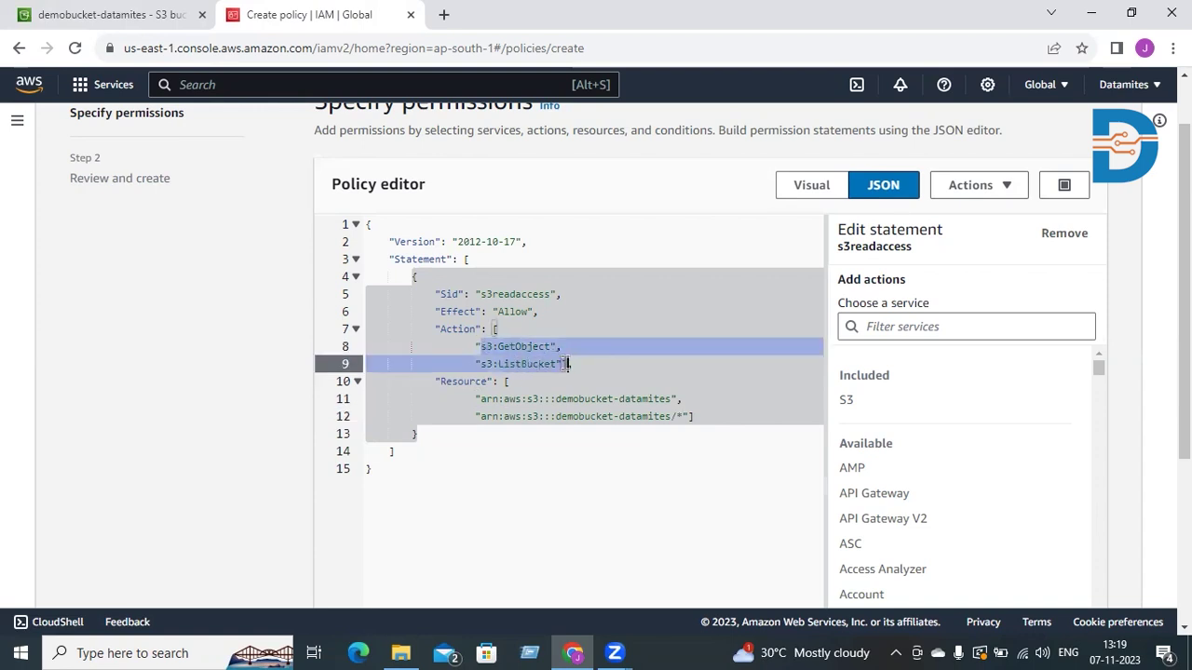
{"action": "left_click", "coordinate": [607, 364]}
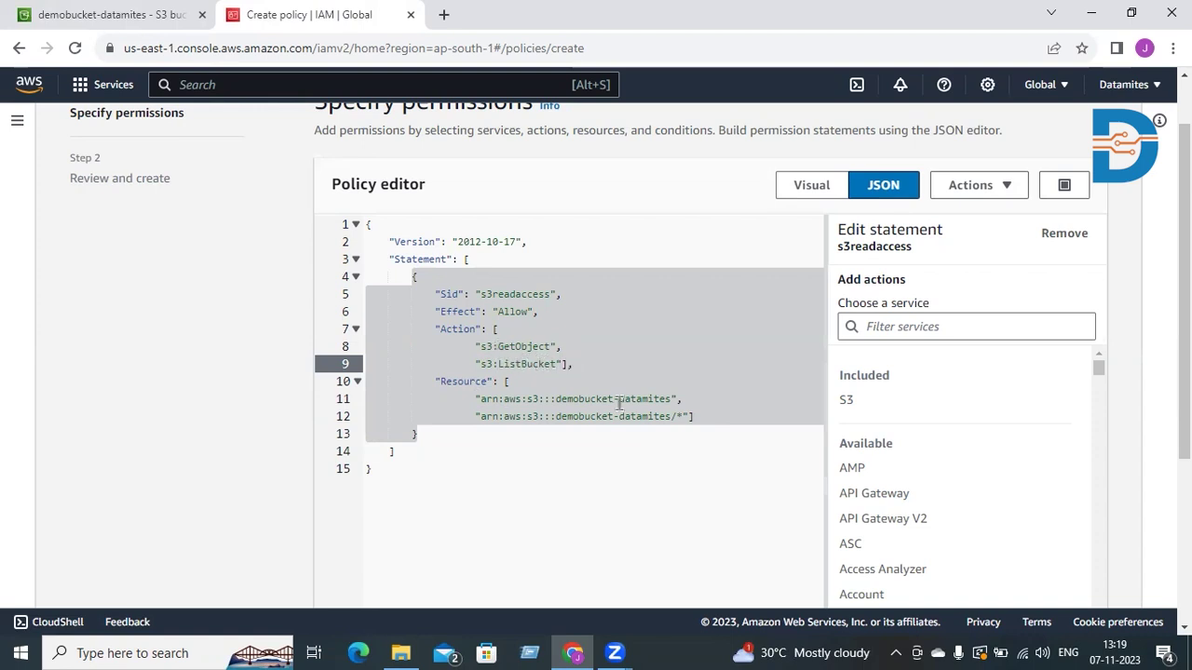
{"action": "left_click", "coordinate": [680, 416]}
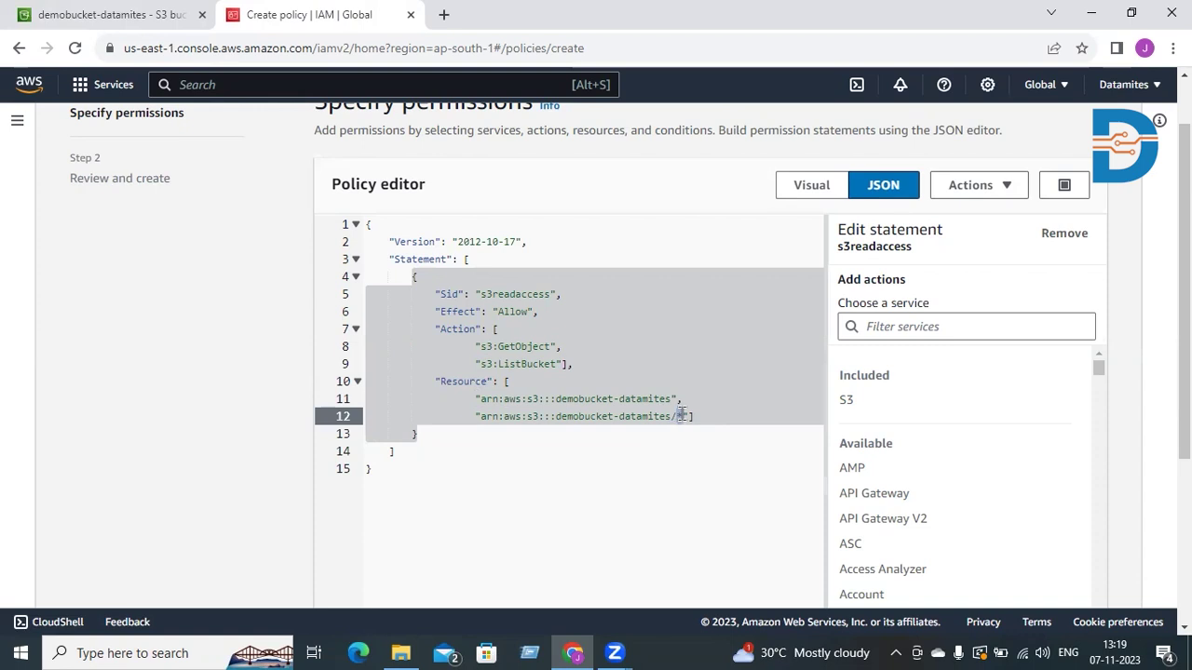
{"action": "left_click_drag", "start_coordinate": [498, 346], "coordinate": [575, 365]}
{"action": "left_click", "coordinate": [574, 364]}
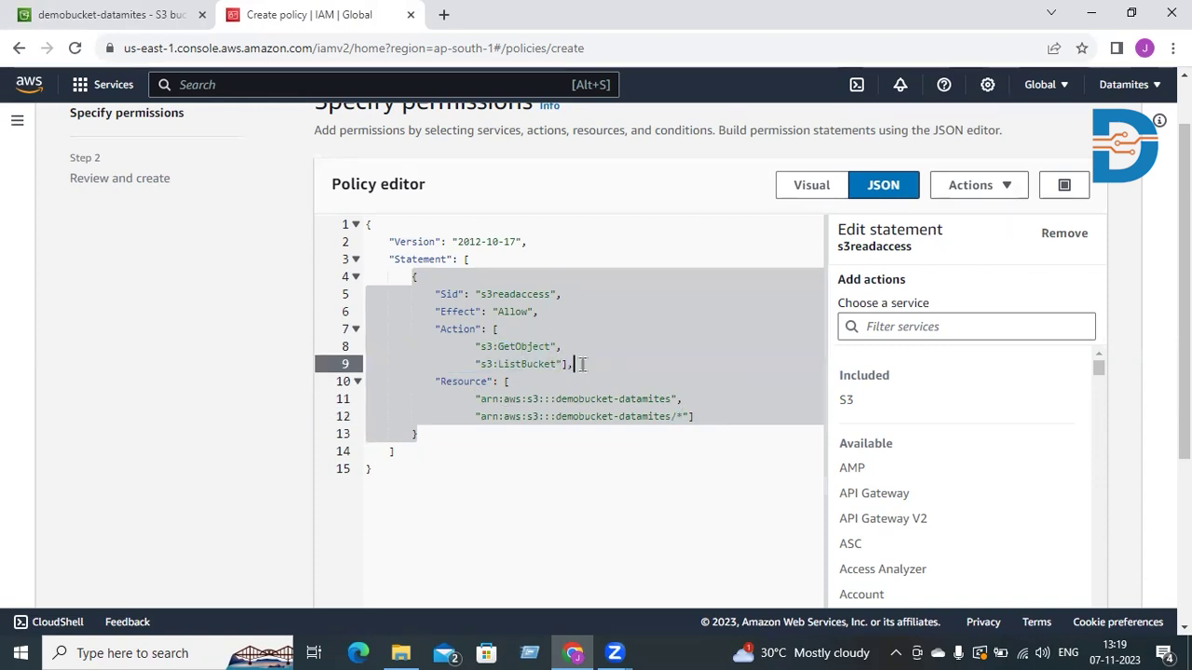
- Accept the JSON permissions and continue to the Review and create stage
{"action": "scroll", "coordinate": [680, 488], "scroll_direction": "down", "scroll_amount": 2}
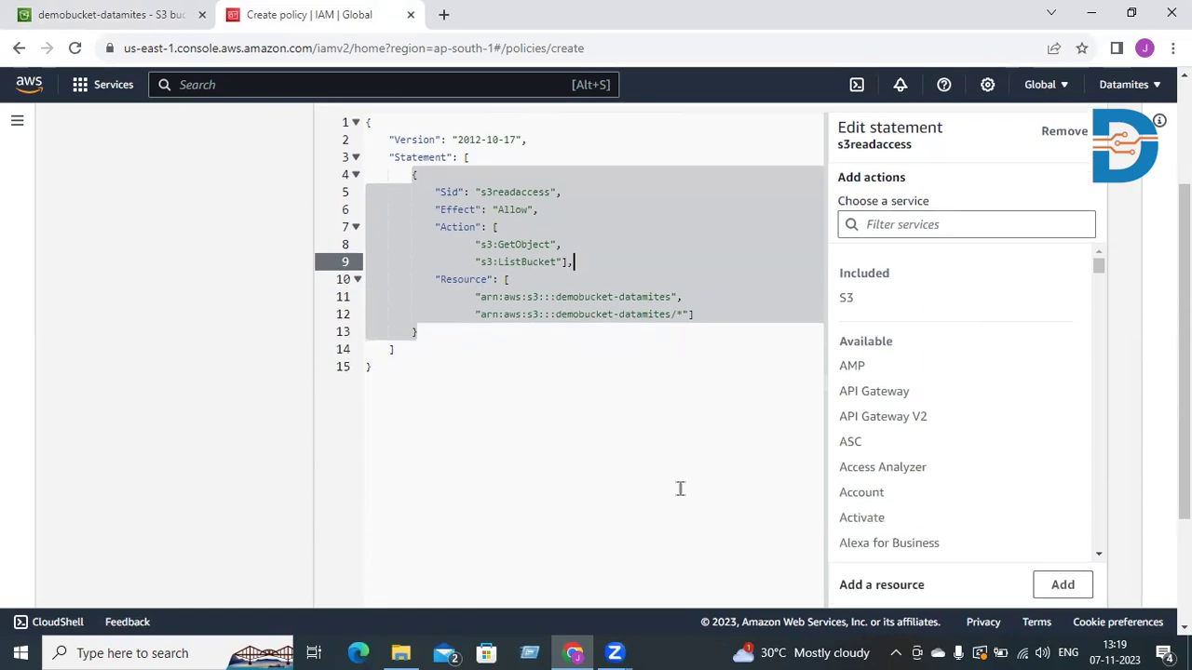
{"action": "scroll", "coordinate": [679, 488], "scroll_direction": "up", "scroll_amount": 2}
{"action": "scroll", "coordinate": [680, 489], "scroll_direction": "down", "scroll_amount": 3}
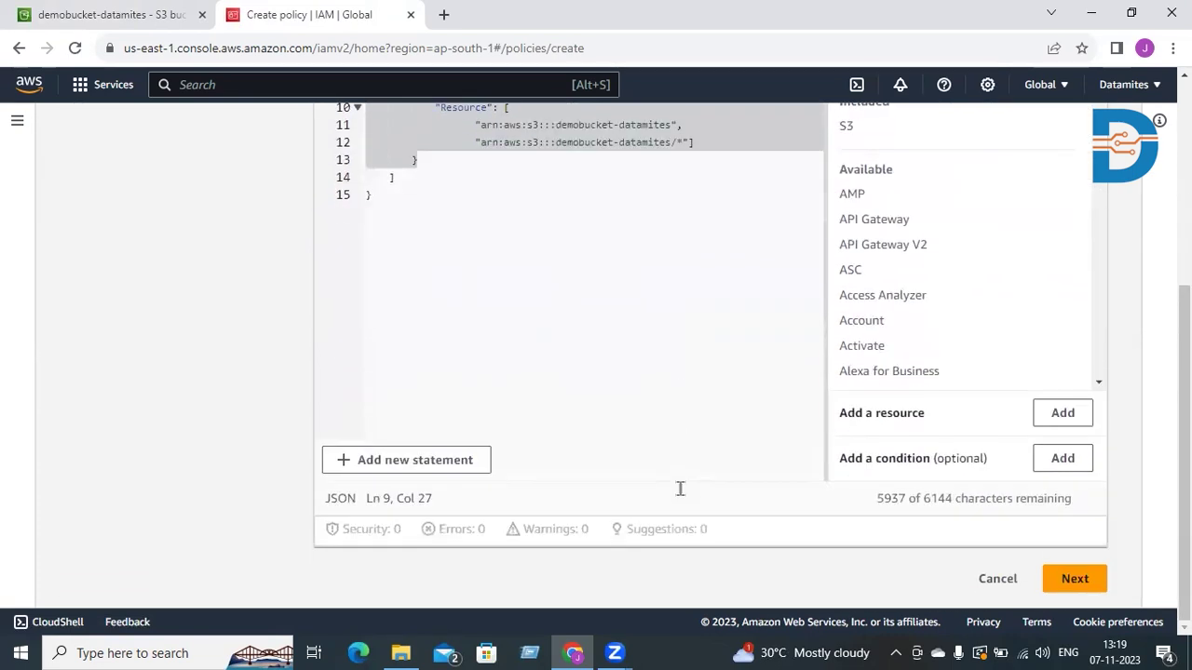
{"action": "left_click", "coordinate": [1076, 580]}
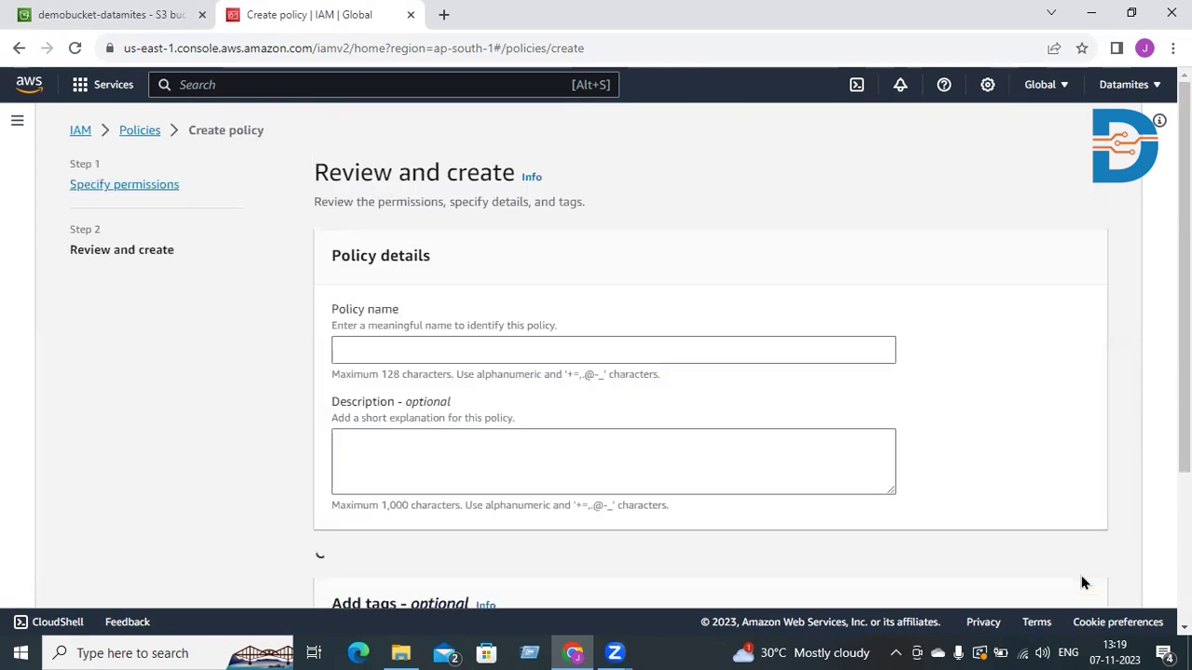
- Name the policy "s3-read-access-policy"
{"action": "scroll", "coordinate": [671, 350], "scroll_direction": "down", "scroll_amount": 3}
{"action": "scroll", "coordinate": [606, 308], "scroll_direction": "up", "scroll_amount": 2}
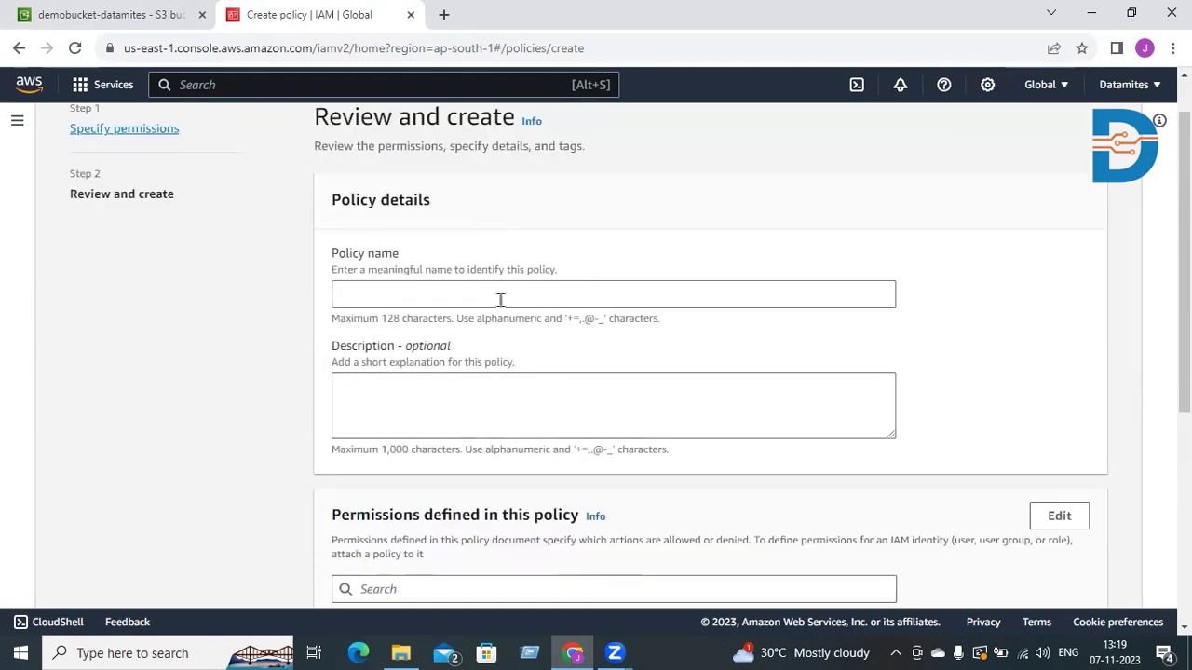
{"action": "left_click", "coordinate": [470, 298]}
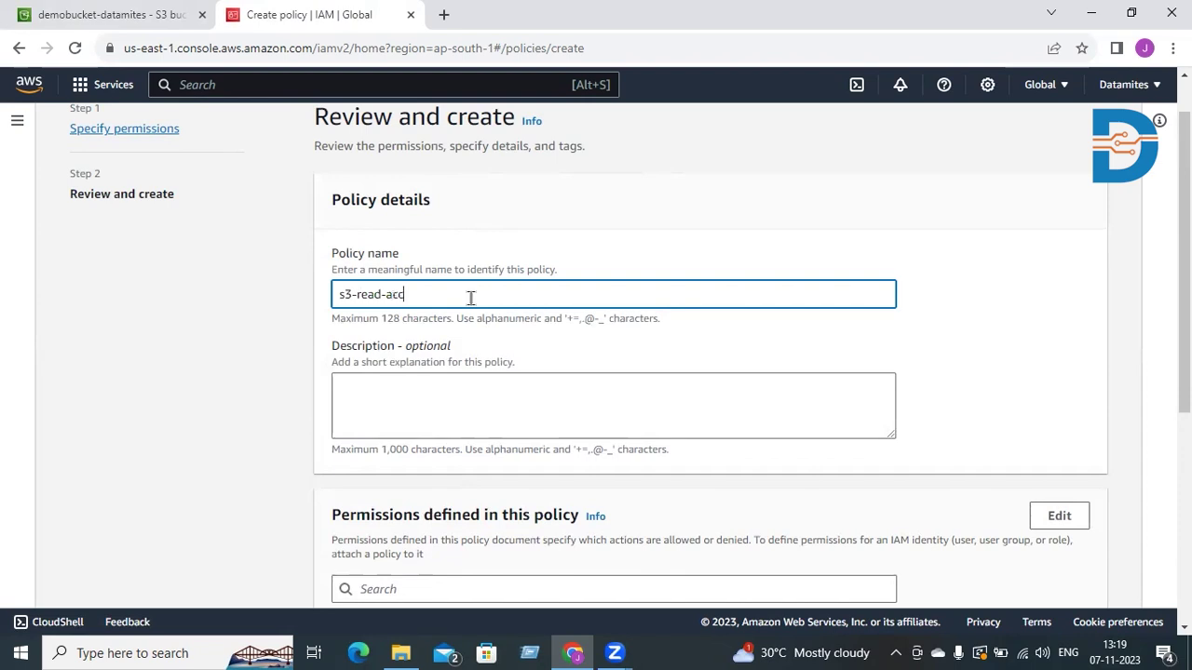
{"action": "type", "text": "policy"}
{"action": "left_click", "coordinate": [951, 329]}
- Check the access level granted to S3 in the permissions defined in this policy, leaving the description empty
{"action": "scroll", "coordinate": [950, 329], "scroll_direction": "down", "scroll_amount": 1}
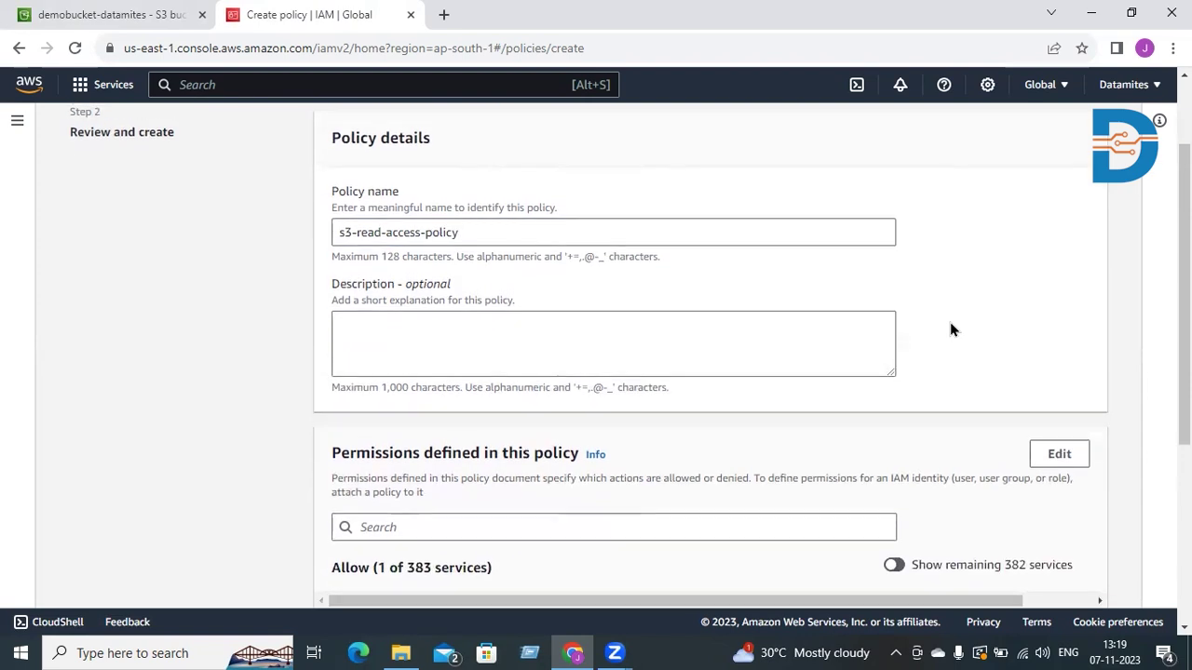
{"action": "left_click", "coordinate": [398, 332]}
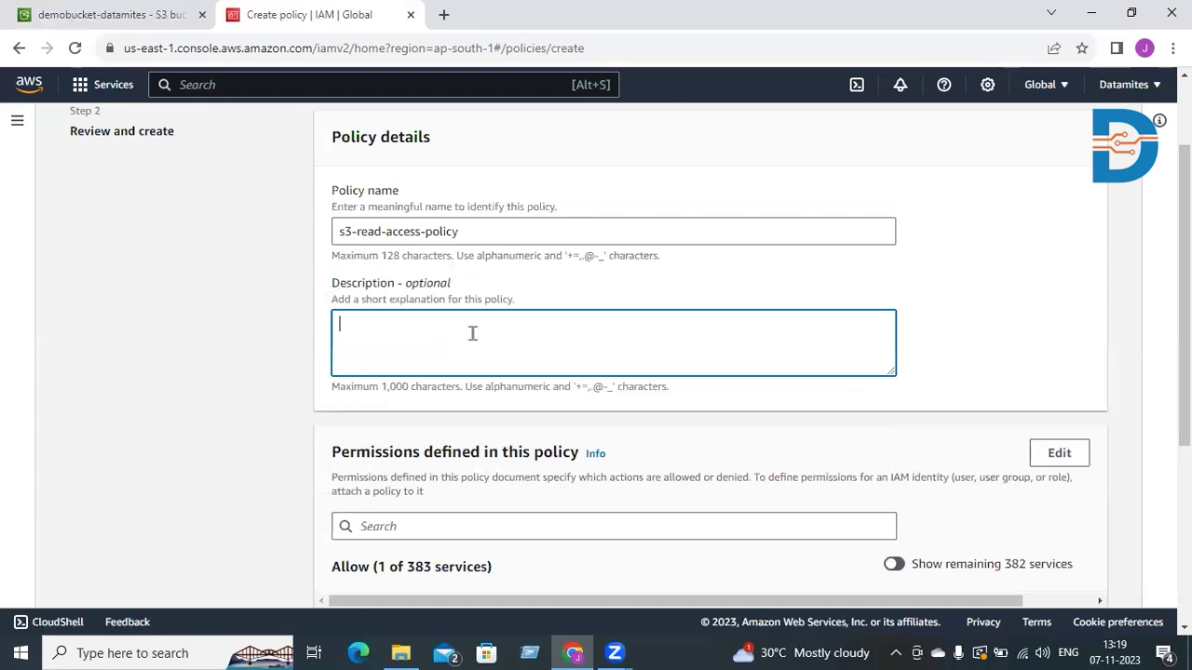
{"action": "scroll", "coordinate": [472, 336], "scroll_direction": "down", "scroll_amount": 2}
{"action": "scroll", "coordinate": [472, 335], "scroll_direction": "down", "scroll_amount": 2}
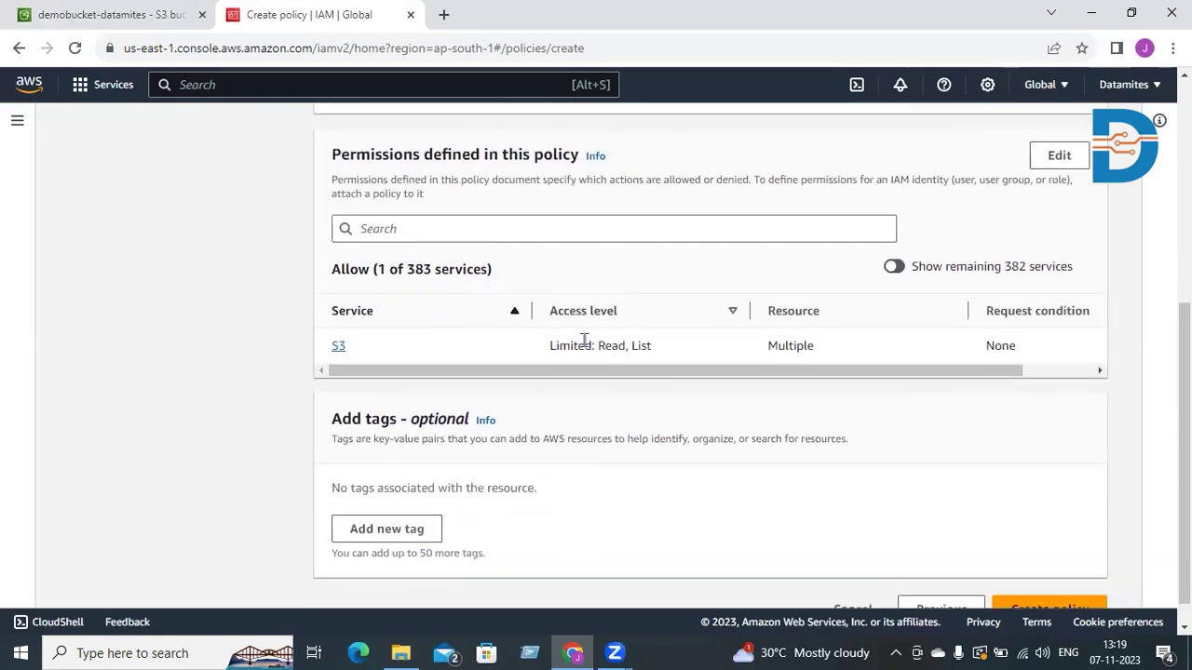
{"action": "left_click_drag", "start_coordinate": [599, 346], "coordinate": [652, 350]}
{"action": "left_click", "coordinate": [547, 345]}
{"action": "left_click_drag", "start_coordinate": [598, 347], "coordinate": [662, 346]}
{"action": "left_click", "coordinate": [670, 354]}
- Create the policy without adding any tags
{"action": "scroll", "coordinate": [677, 344], "scroll_direction": "down", "scroll_amount": 1}
{"action": "scroll", "coordinate": [662, 308], "scroll_direction": "up", "scroll_amount": 2}
{"action": "scroll", "coordinate": [662, 308], "scroll_direction": "down", "scroll_amount": 1}
{"action": "scroll", "coordinate": [662, 309], "scroll_direction": "down", "scroll_amount": 1}
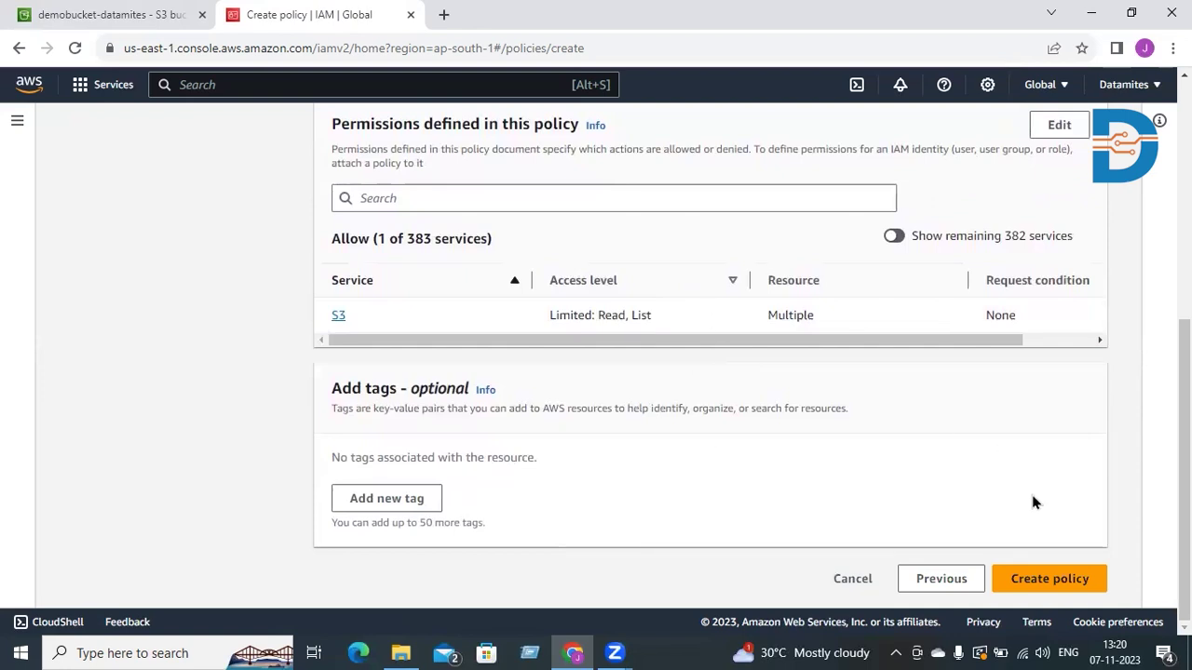
{"action": "left_click", "coordinate": [1073, 582]}
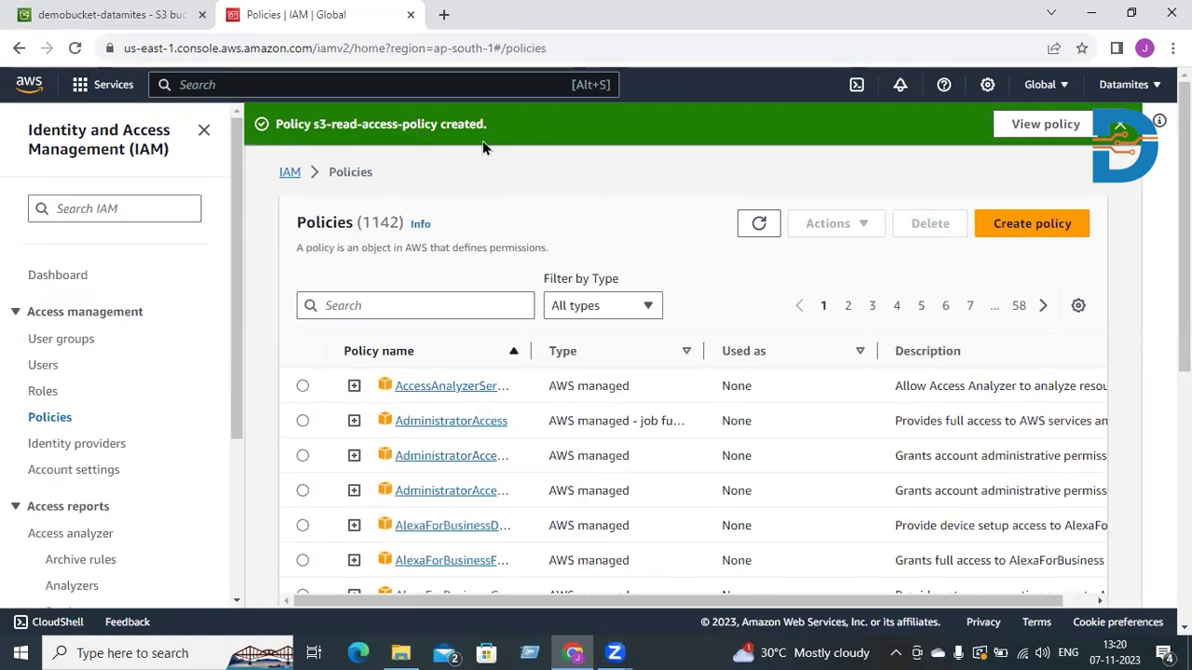
- Search the IAM policies list for "s3-read"
{"action": "scroll", "coordinate": [529, 244], "scroll_direction": "down", "scroll_amount": 3}
{"action": "scroll", "coordinate": [526, 251], "scroll_direction": "up", "scroll_amount": 3}
{"action": "left_click", "coordinate": [364, 303]}
{"action": "type", "text": "s3-read"}
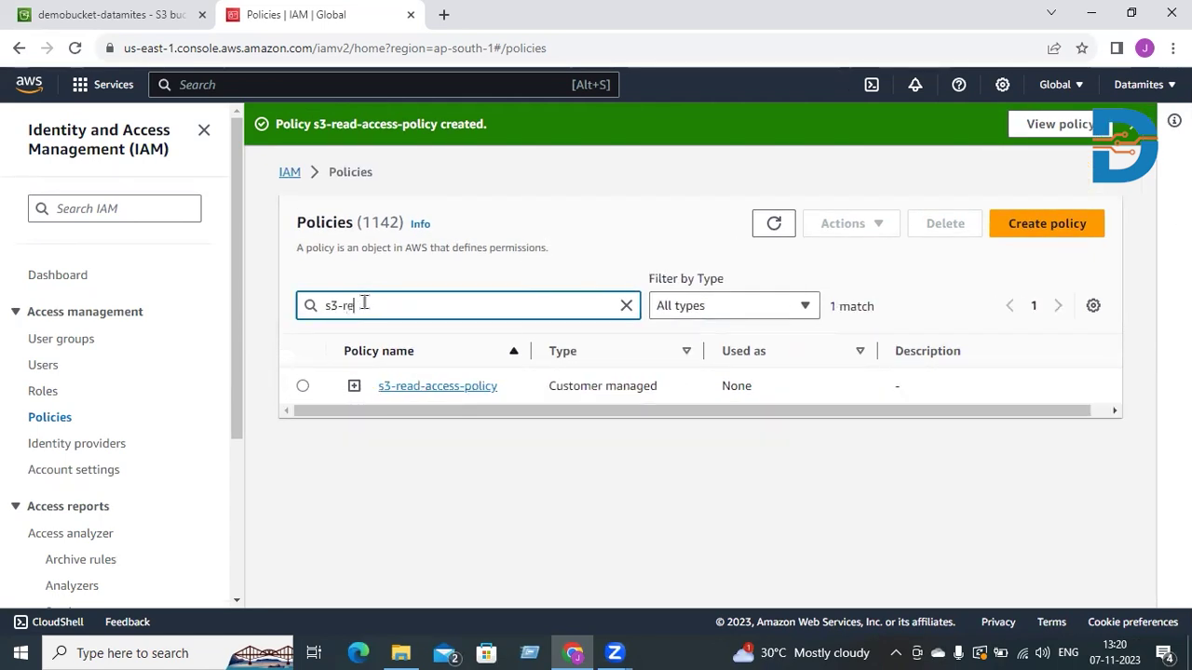